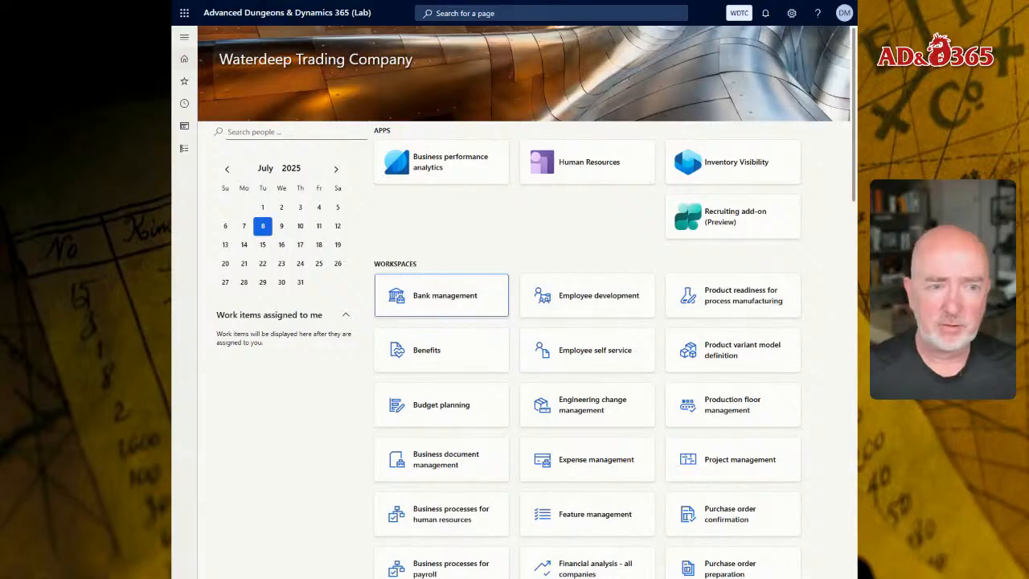
# Review the available legal entities in the company selector, staying in Waterdeep Trading Company.
pyautogui.click(739, 13)
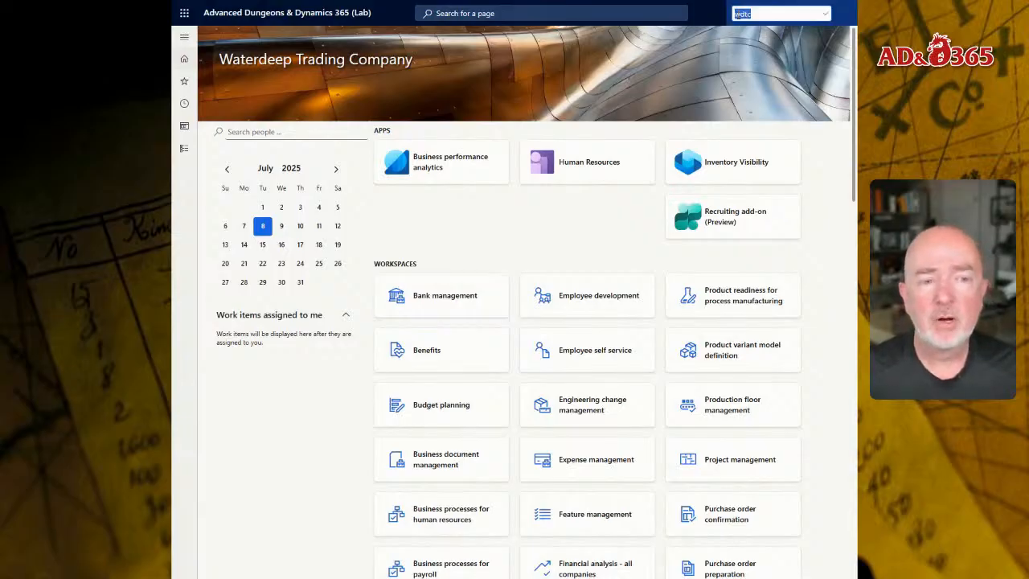
pyautogui.click(829, 14)
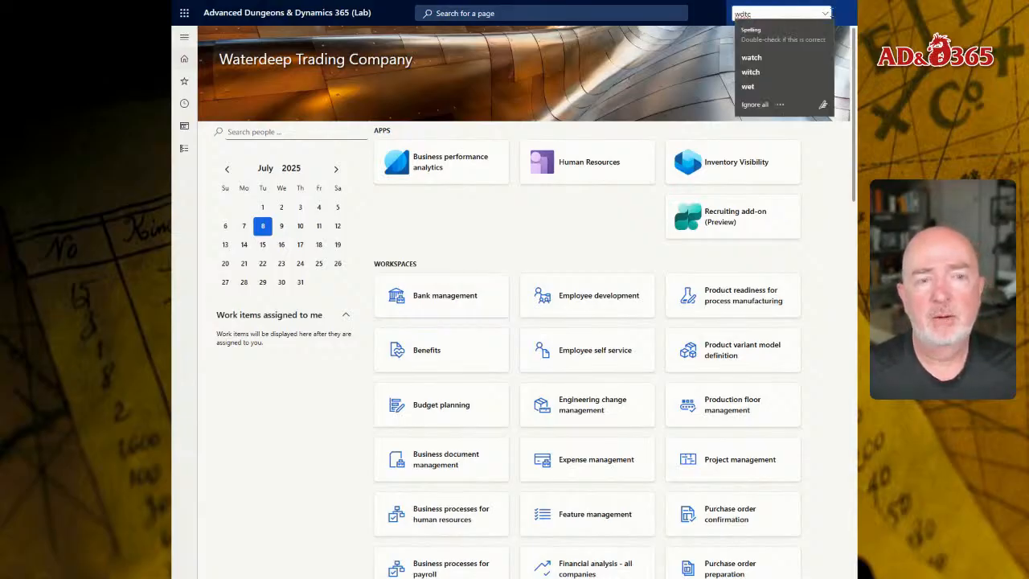
pyautogui.click(698, 20)
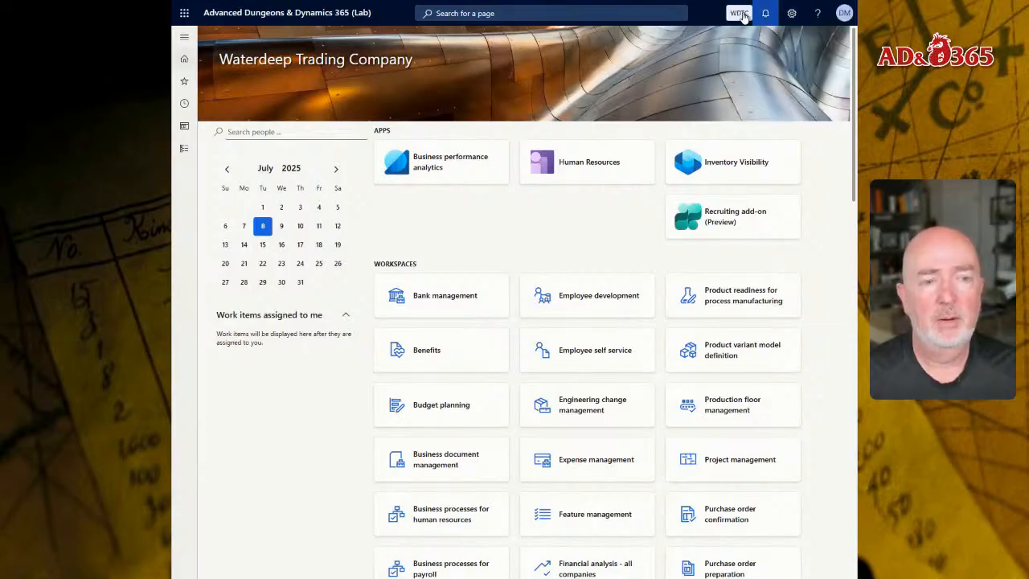
pyautogui.click(738, 14)
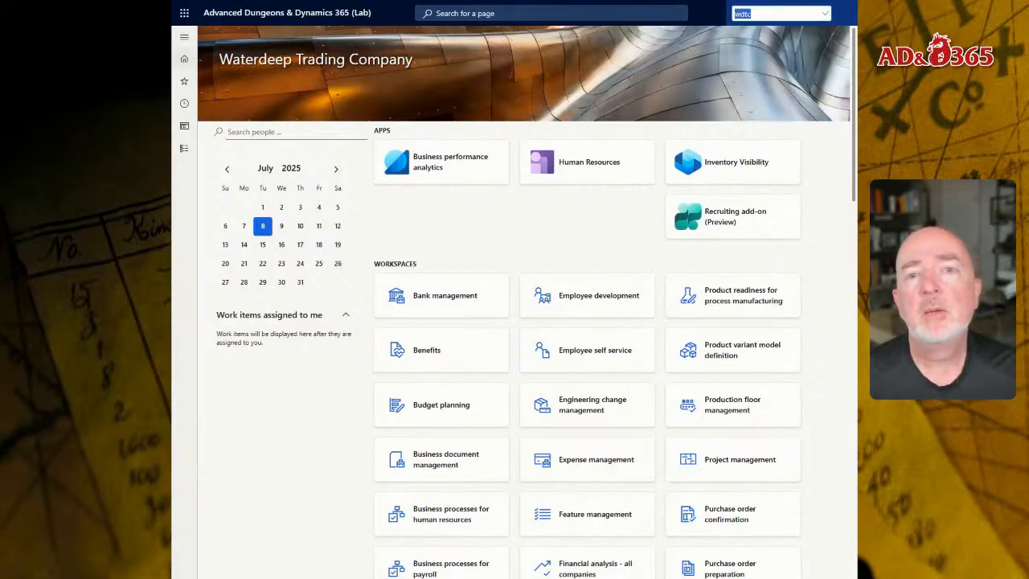
pyautogui.click(826, 14)
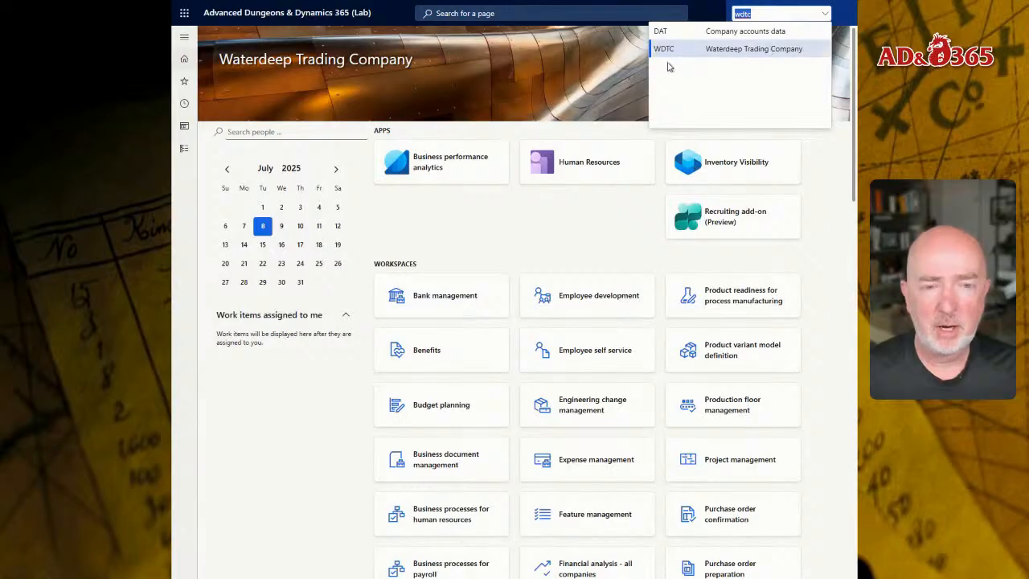
pyautogui.moveTo(515, 2)
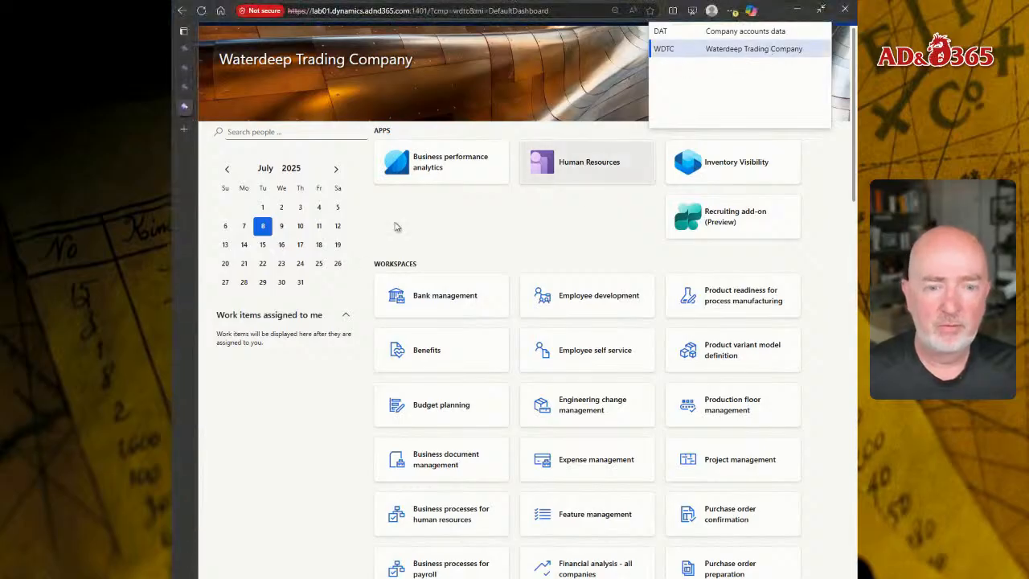
pyautogui.click(508, 224)
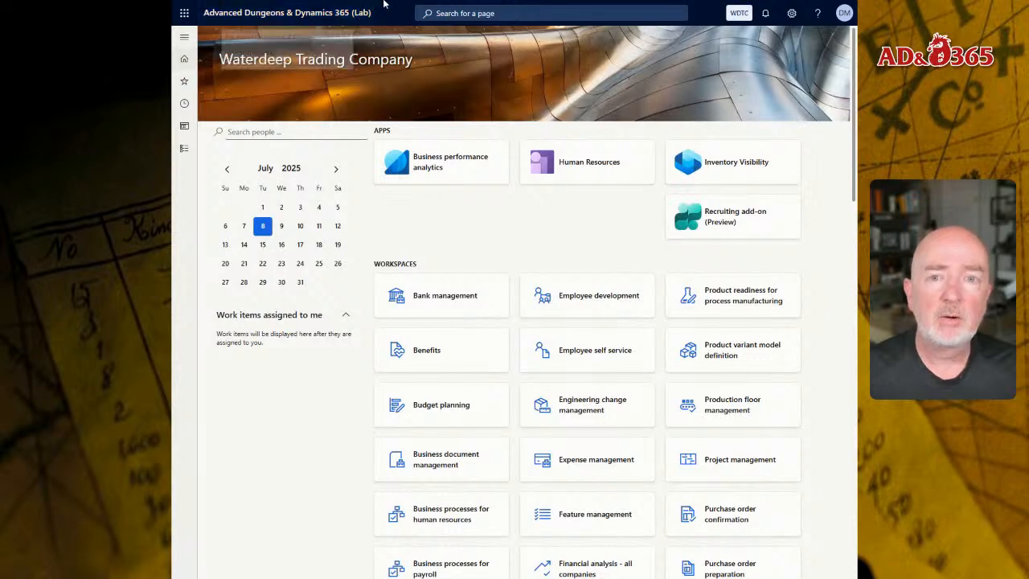
pyautogui.moveTo(384, 4)
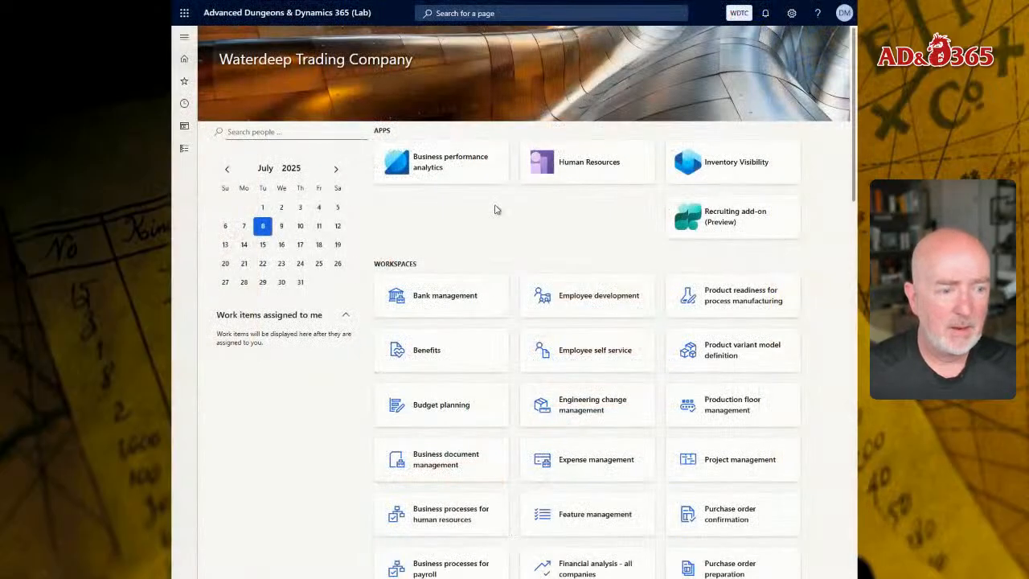
# Open the Global address book parameters form under Organization administration's Global address book section.
pyautogui.click(475, 15)
pyautogui.write('globa')
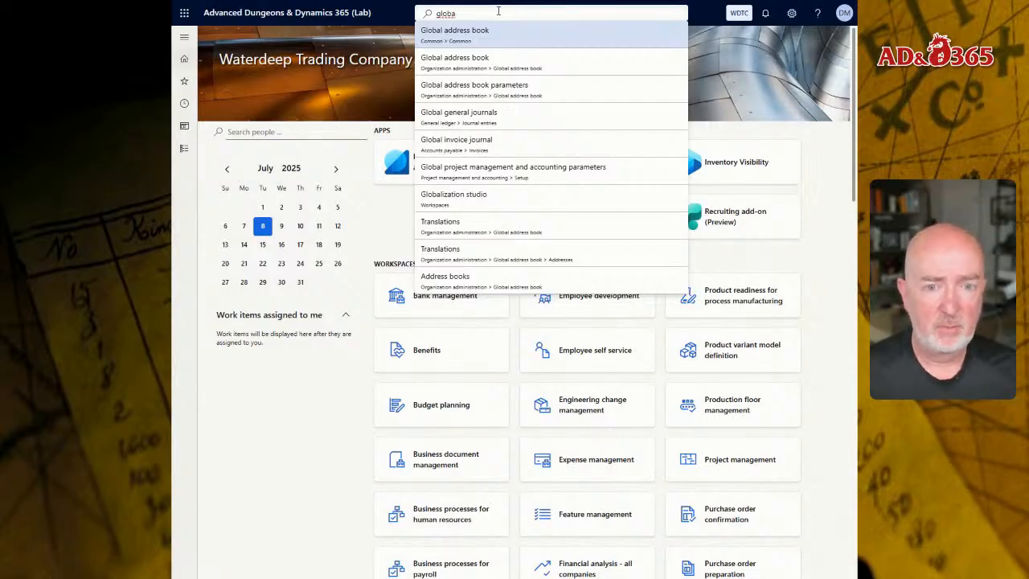
pyautogui.click(185, 158)
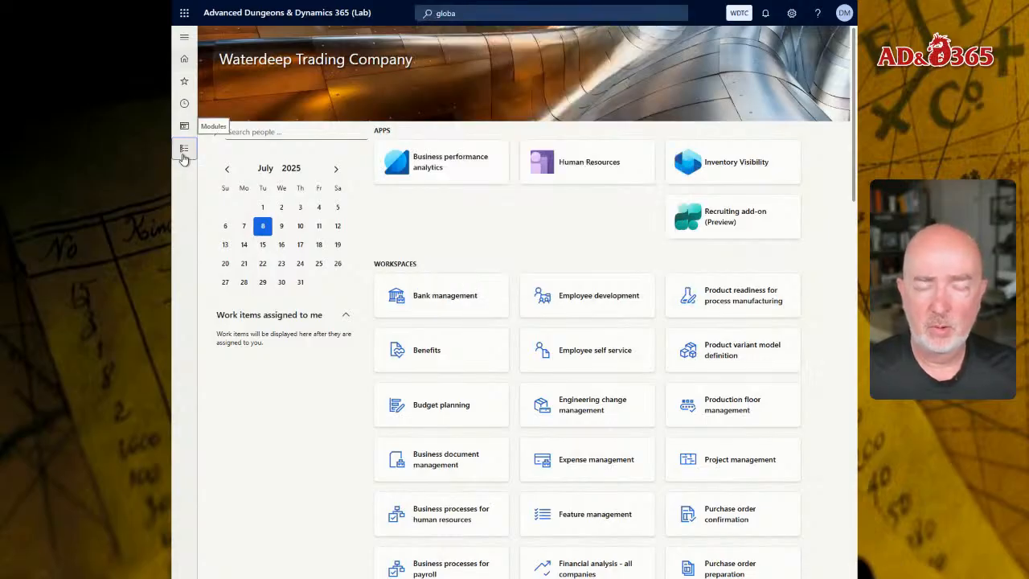
pyautogui.click(228, 302)
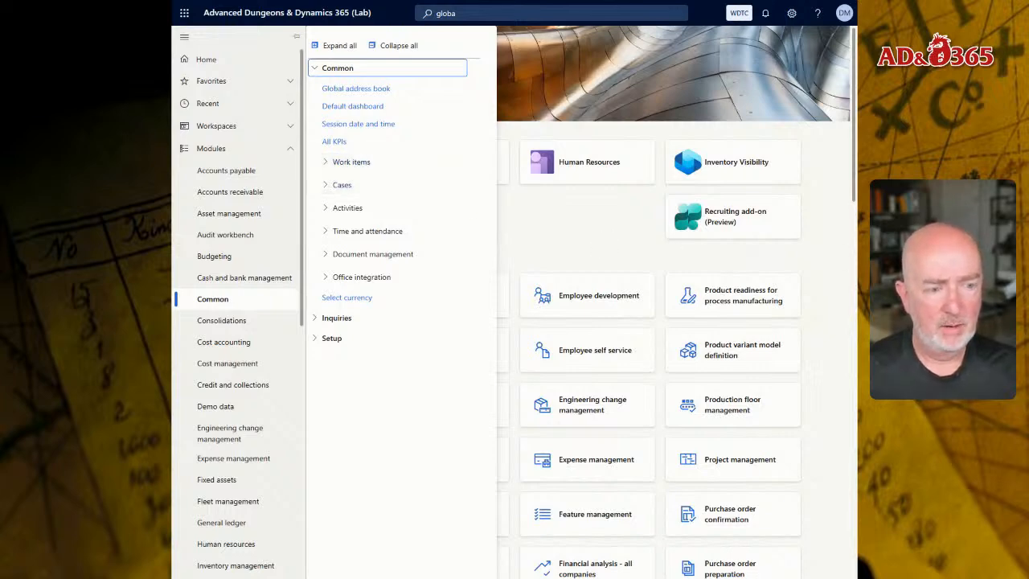
pyautogui.scroll(-4, 263, 406)
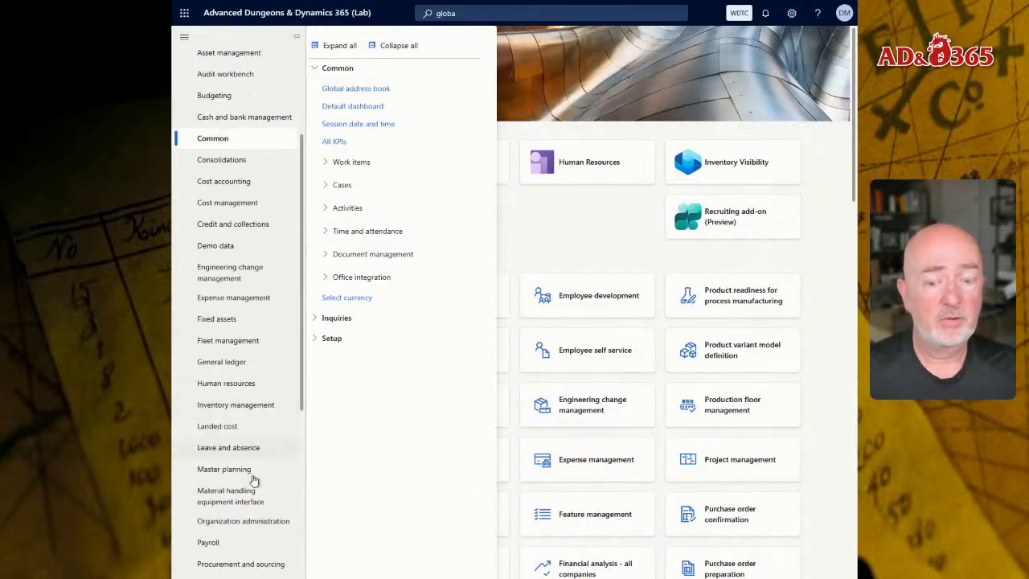
pyautogui.click(246, 521)
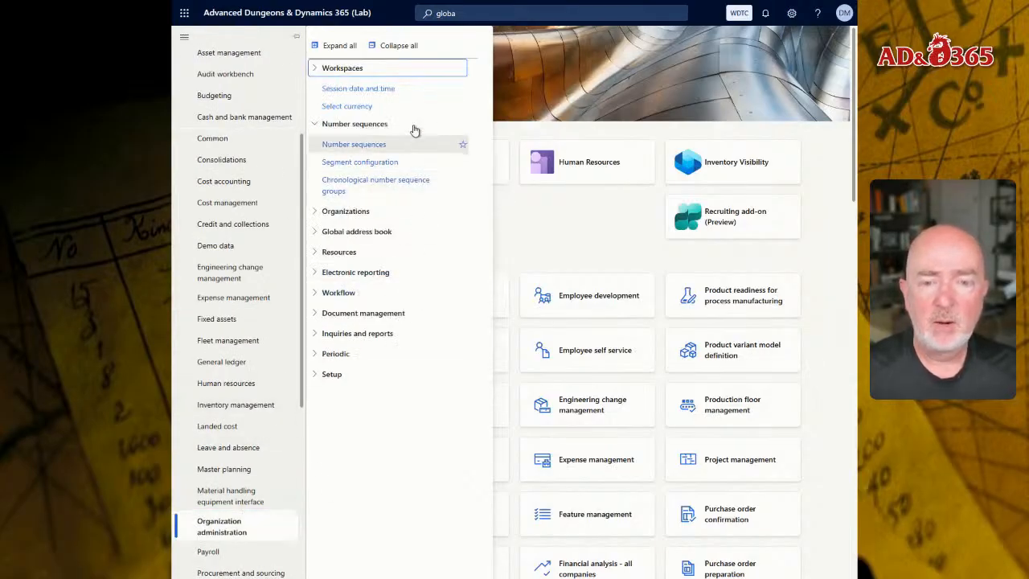
pyautogui.click(373, 232)
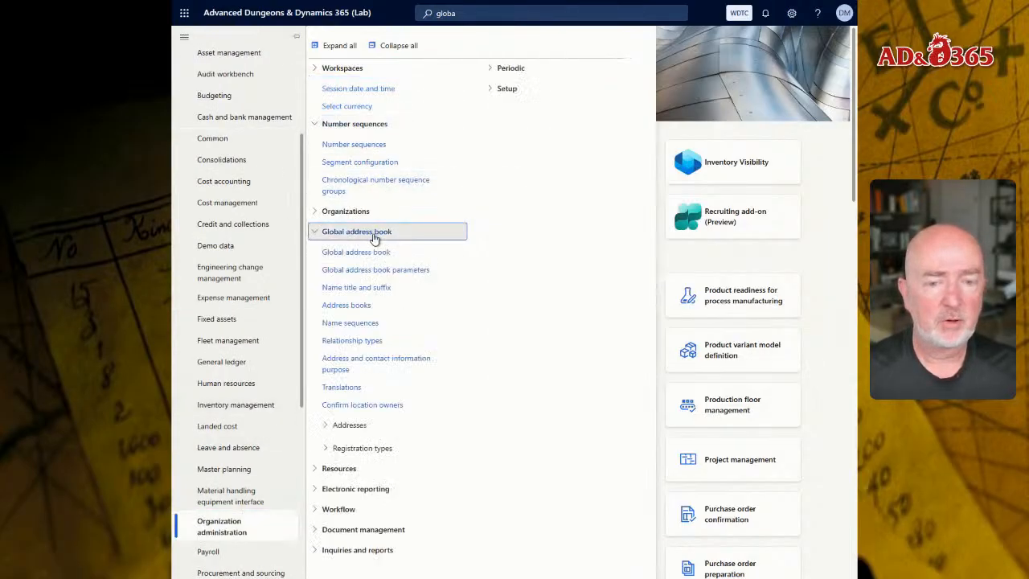
pyautogui.click(354, 272)
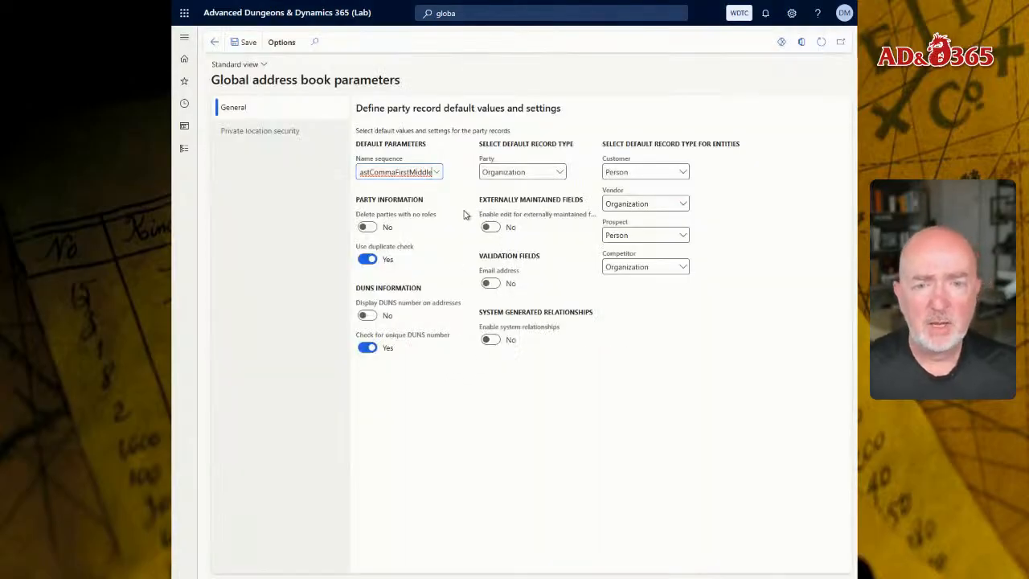
pyautogui.moveTo(512, 1)
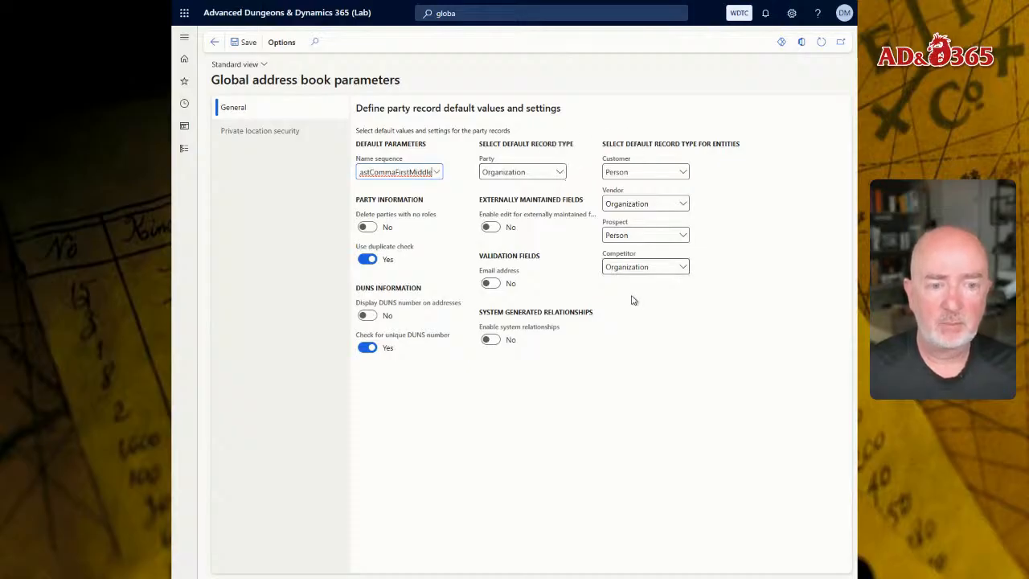
# Set the default Party record type to Person.
pyautogui.click(561, 176)
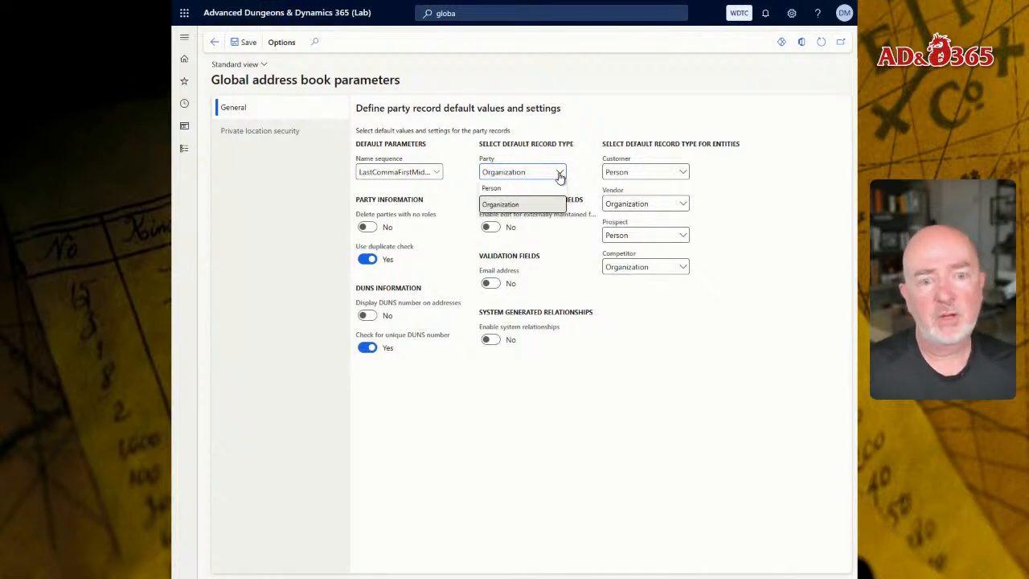
pyautogui.click(515, 189)
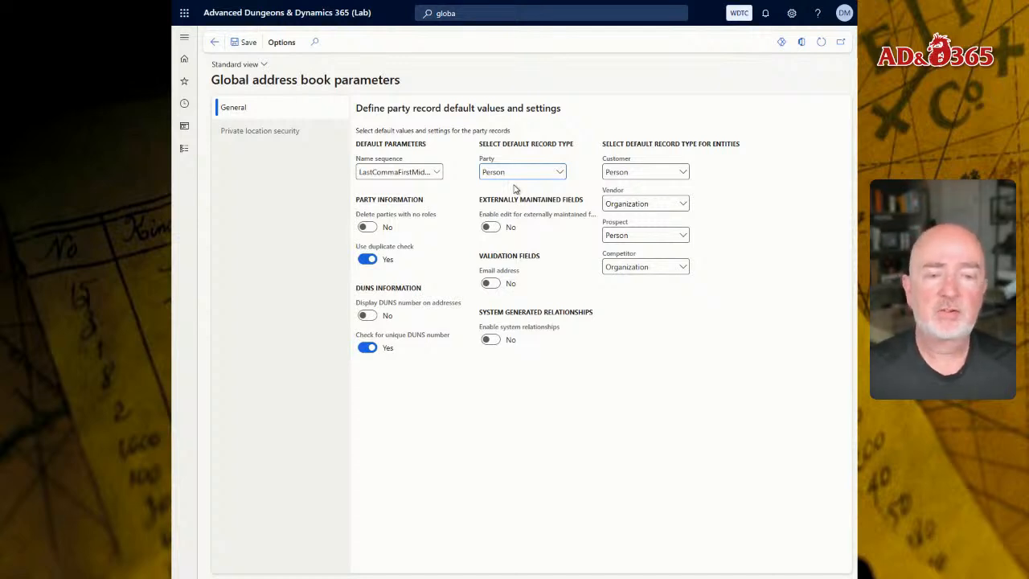
pyautogui.click(566, 171)
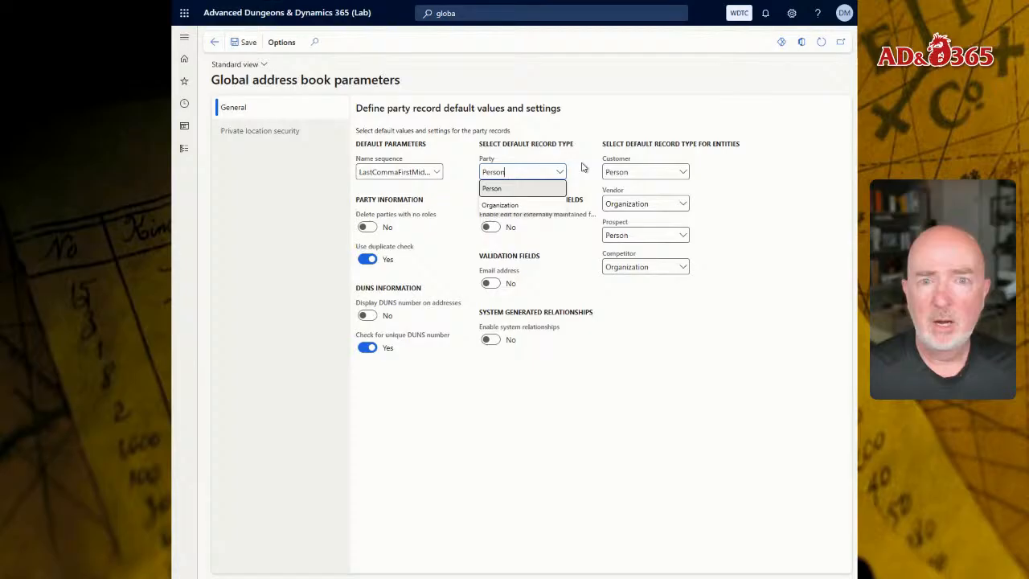
pyautogui.click(583, 167)
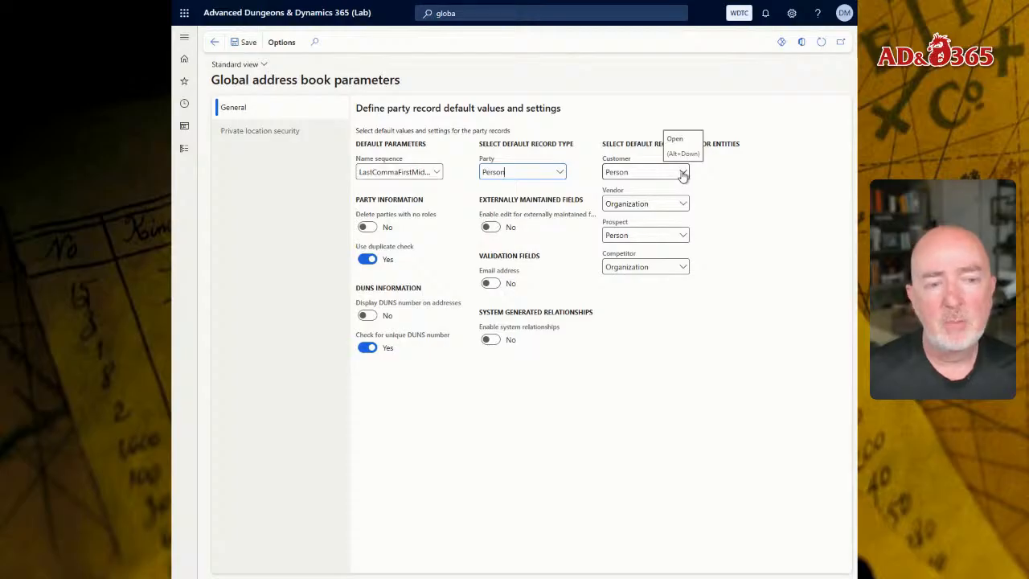
# Set the Customer default record type to Person and the Vendor default record type to Organization.
pyautogui.click(684, 174)
pyautogui.click(643, 188)
pyautogui.click(662, 203)
pyautogui.click(683, 204)
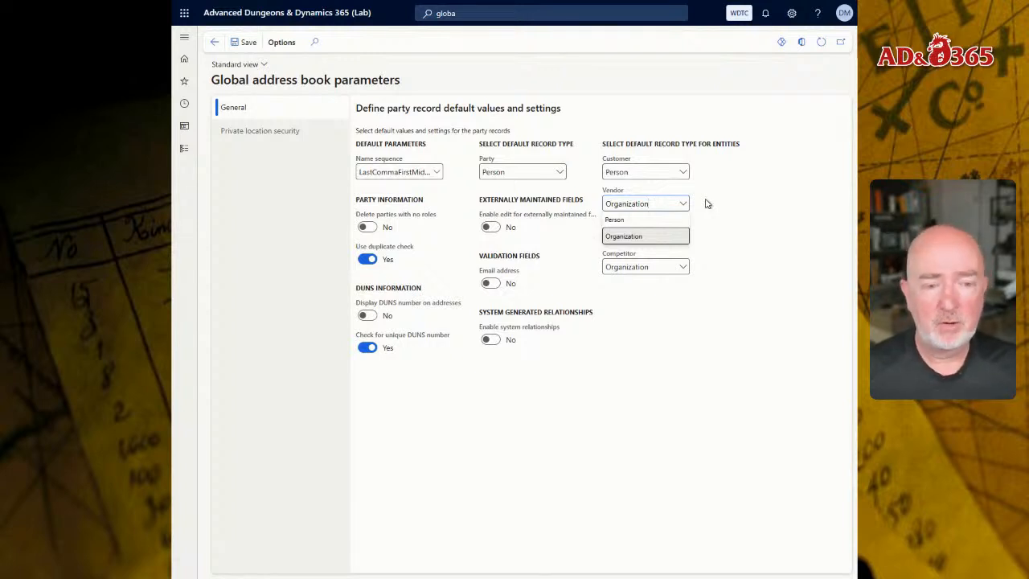
pyautogui.click(643, 236)
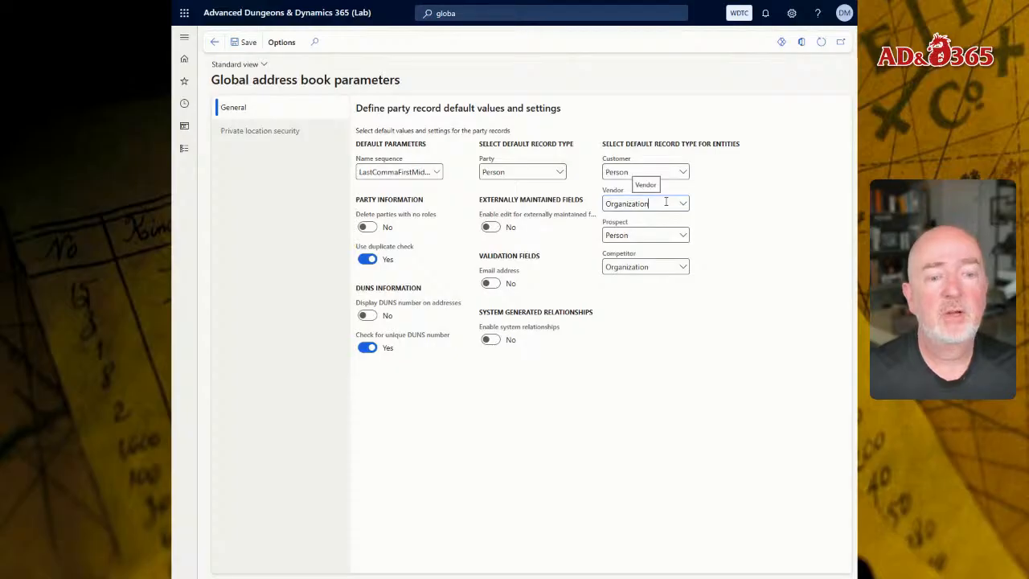
# Set the Prospect default record type to Person and the Competitor default record type to Organization.
pyautogui.click(682, 236)
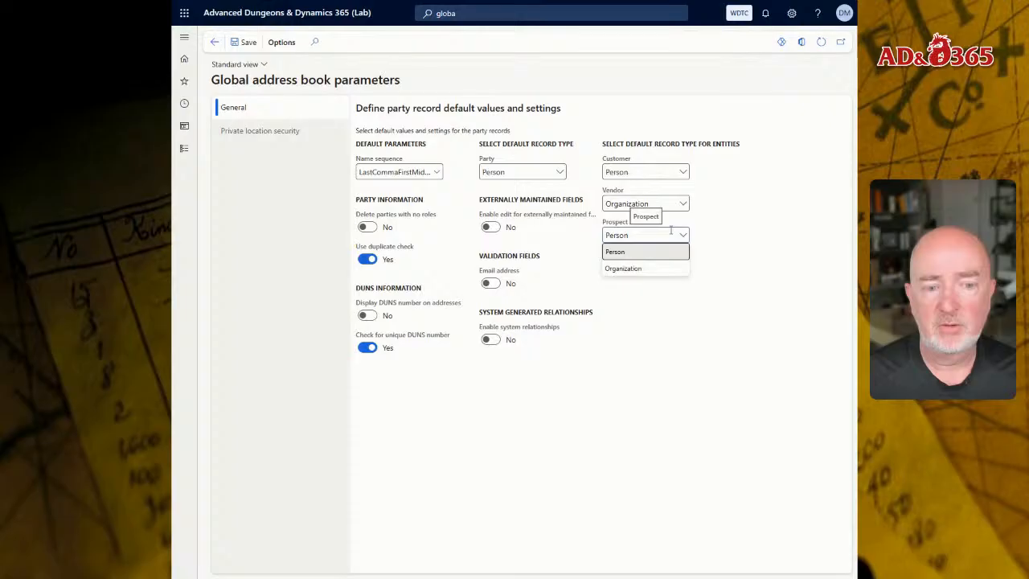
pyautogui.click(706, 279)
pyautogui.click(682, 269)
pyautogui.click(682, 270)
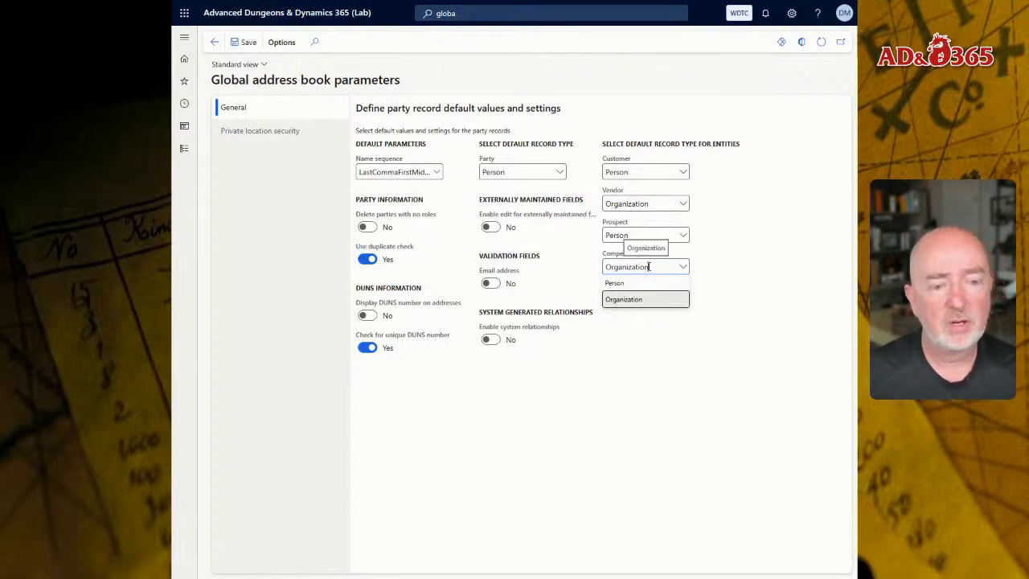
pyautogui.click(705, 269)
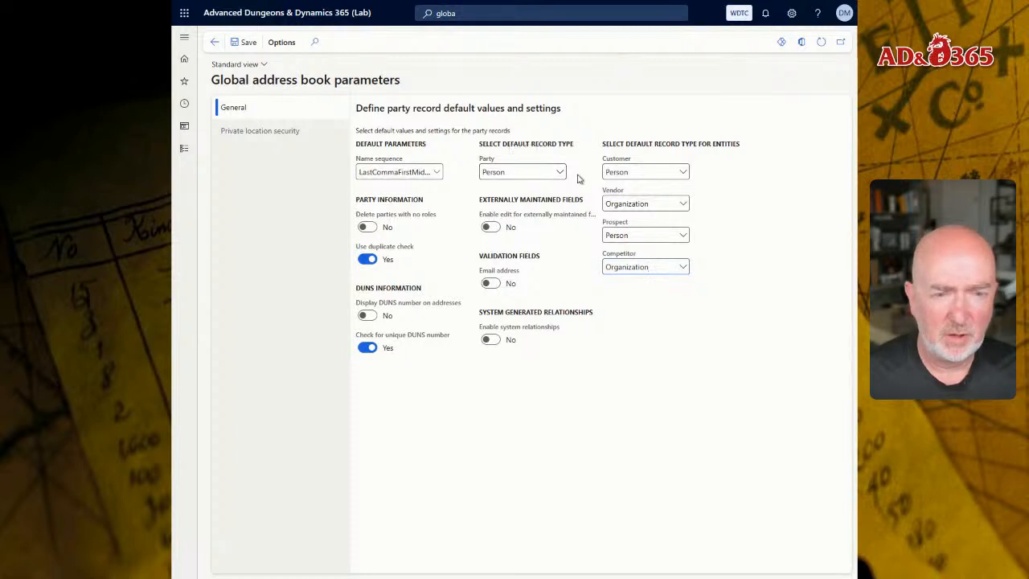
# Set the Name sequence to LastCommaFirstMiddle and save the Global address book parameters.
pyautogui.click(438, 173)
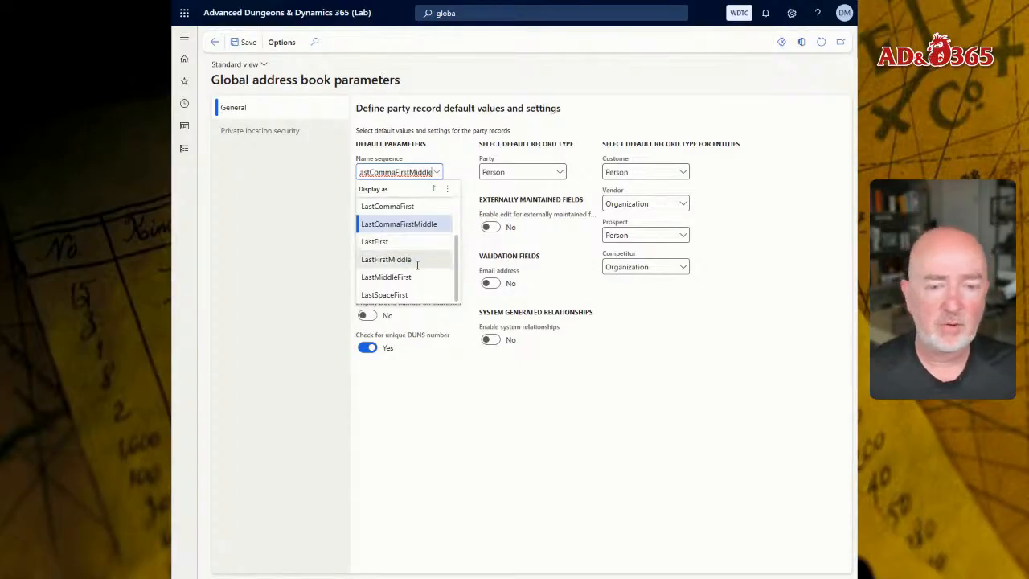
pyautogui.scroll(2, 458, 254)
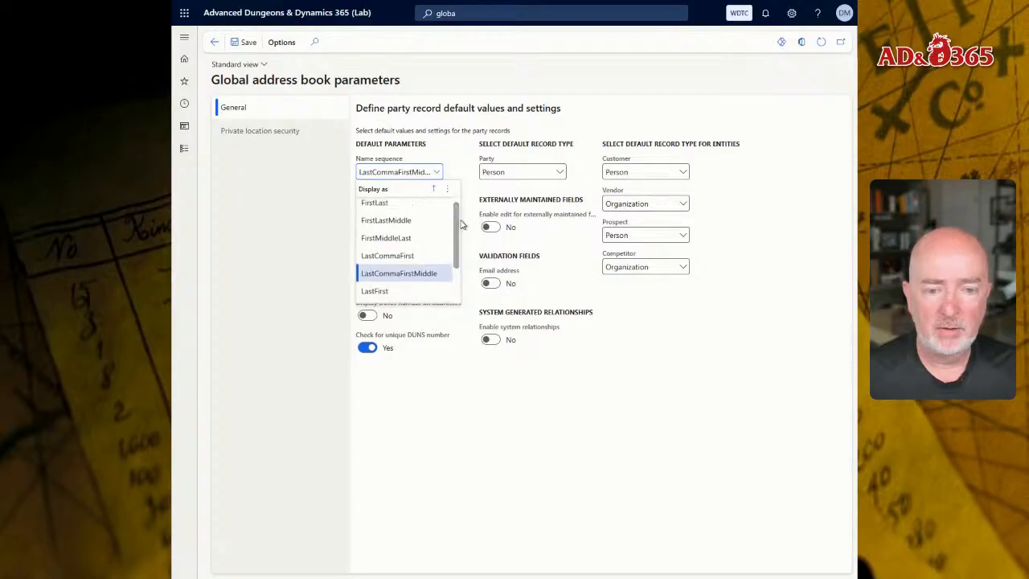
pyautogui.click(404, 274)
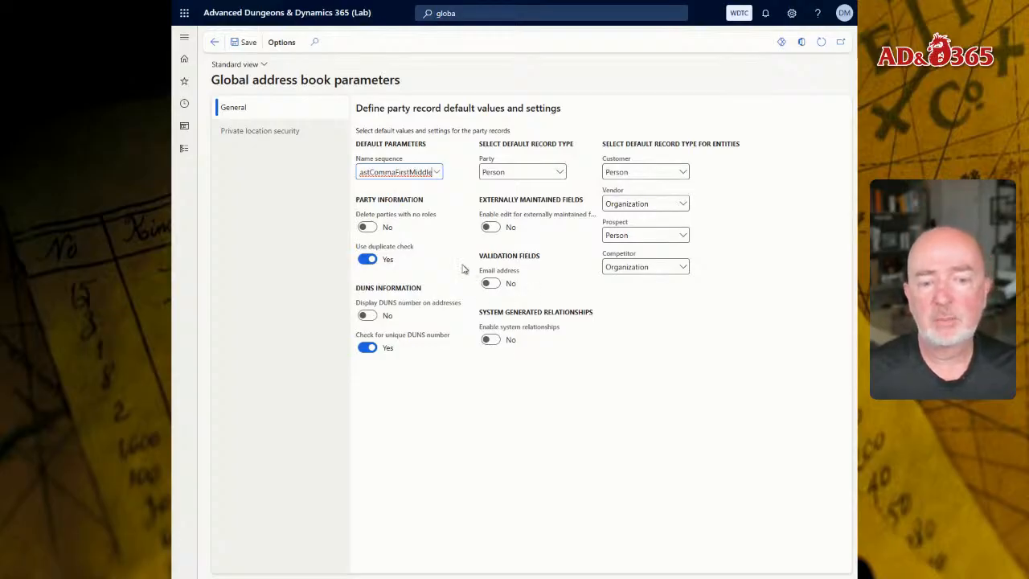
pyautogui.moveTo(456, 248)
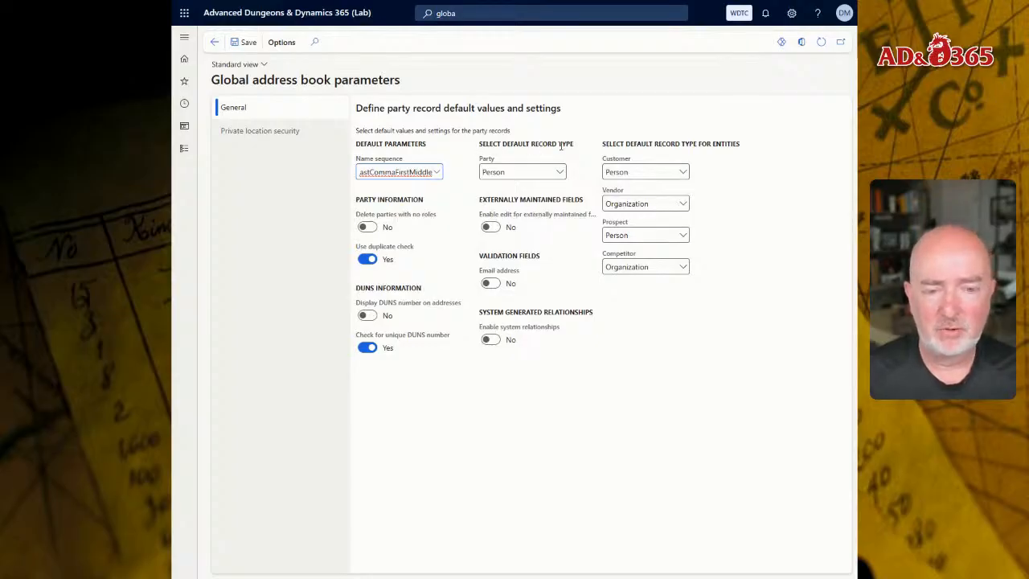
pyautogui.click(241, 47)
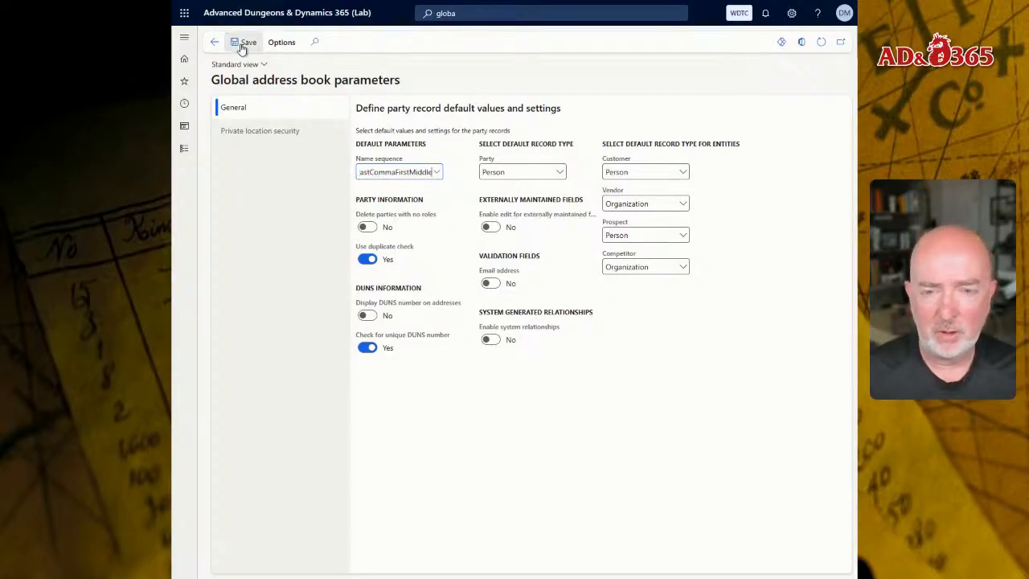
# Switch to the configuration guide PDF and read through the steps and practice exercise.
pyautogui.click(268, 13)
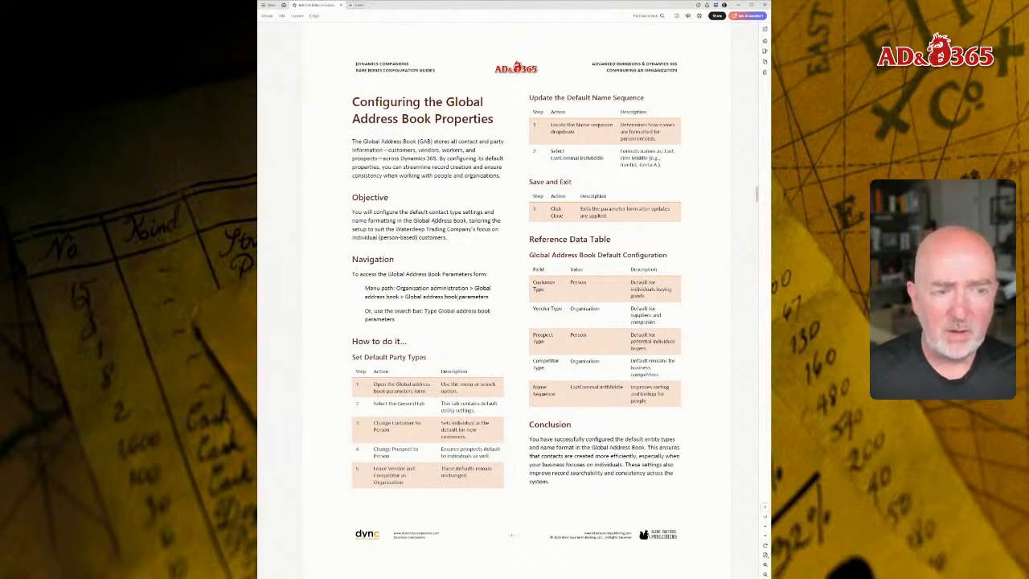
pyautogui.scroll(-1, 458, 297)
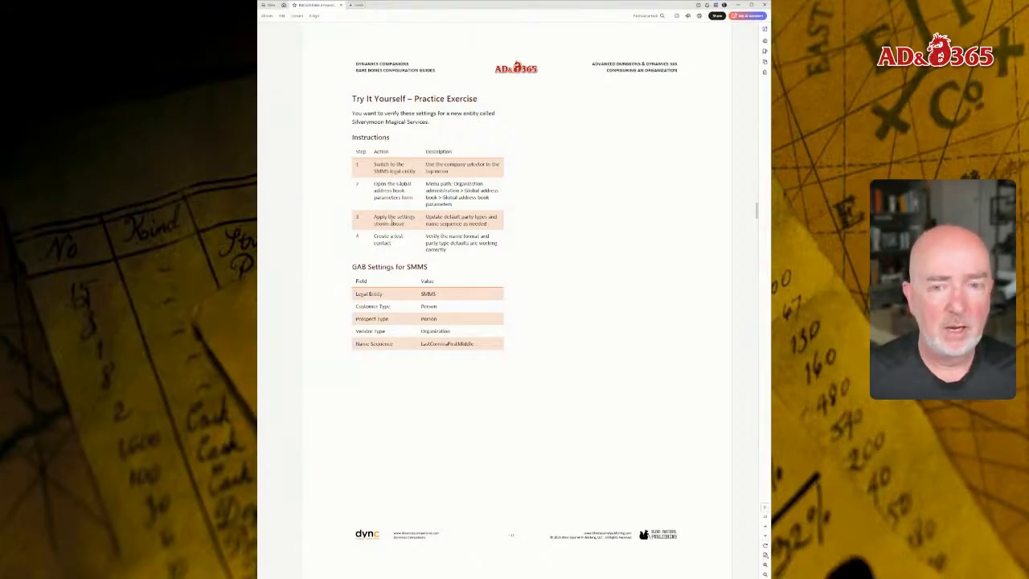
pyautogui.scroll(-1, 390, 165)
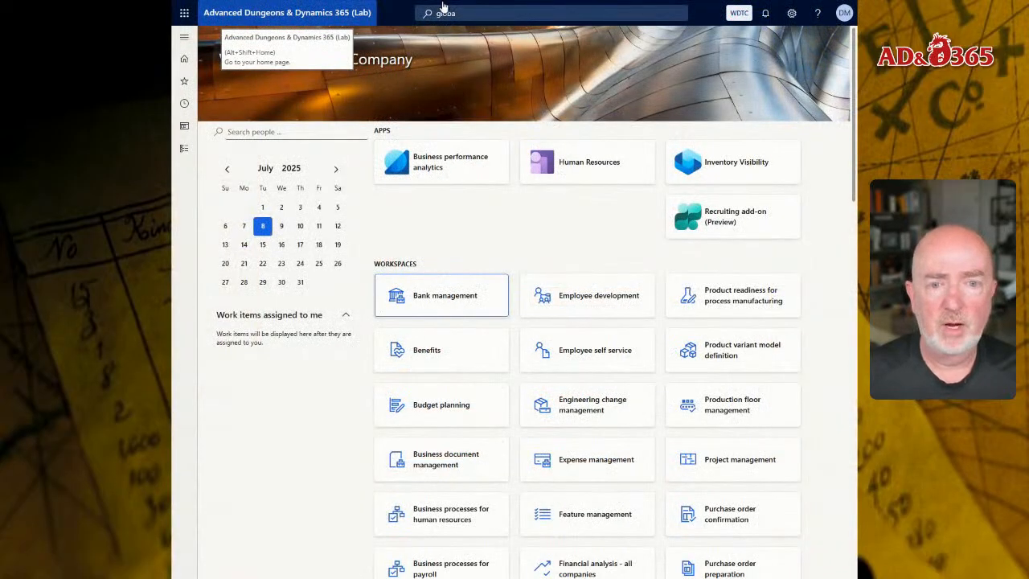
# Open the Address books form under Organization administration's Global address book and browse the existing address books.
pyautogui.click(466, 12)
pyautogui.write('addre')
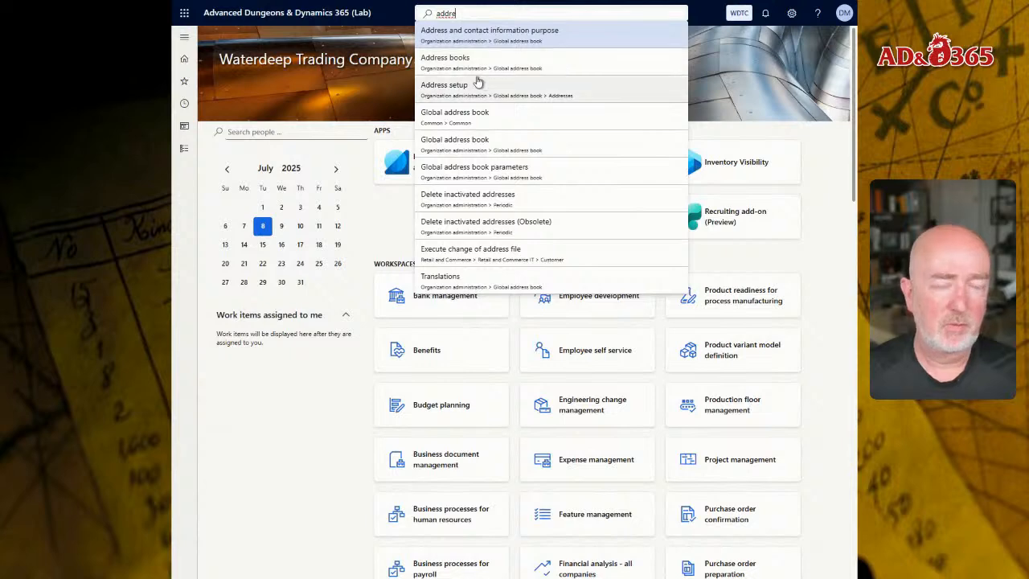
pyautogui.click(184, 148)
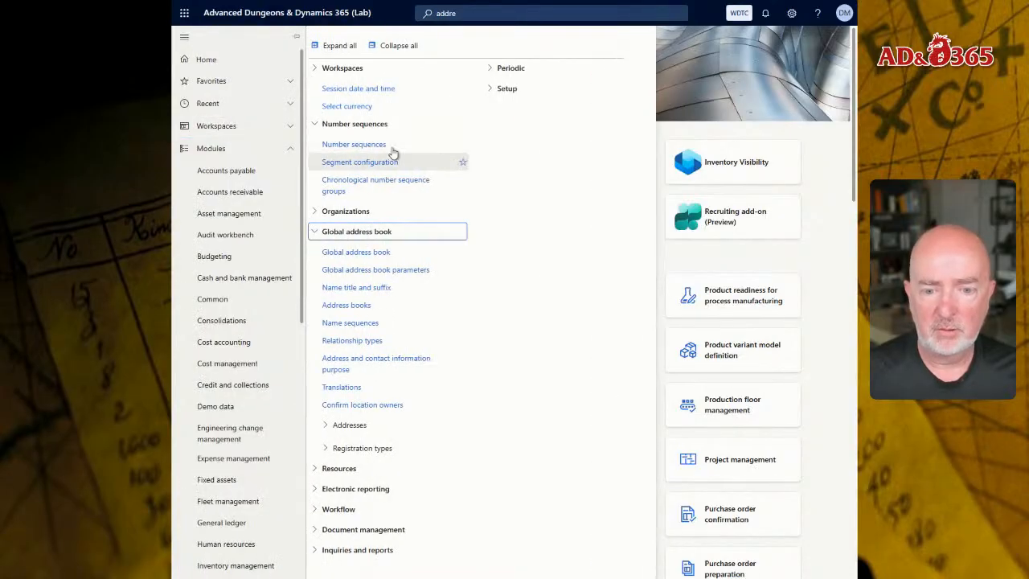
pyautogui.click(346, 306)
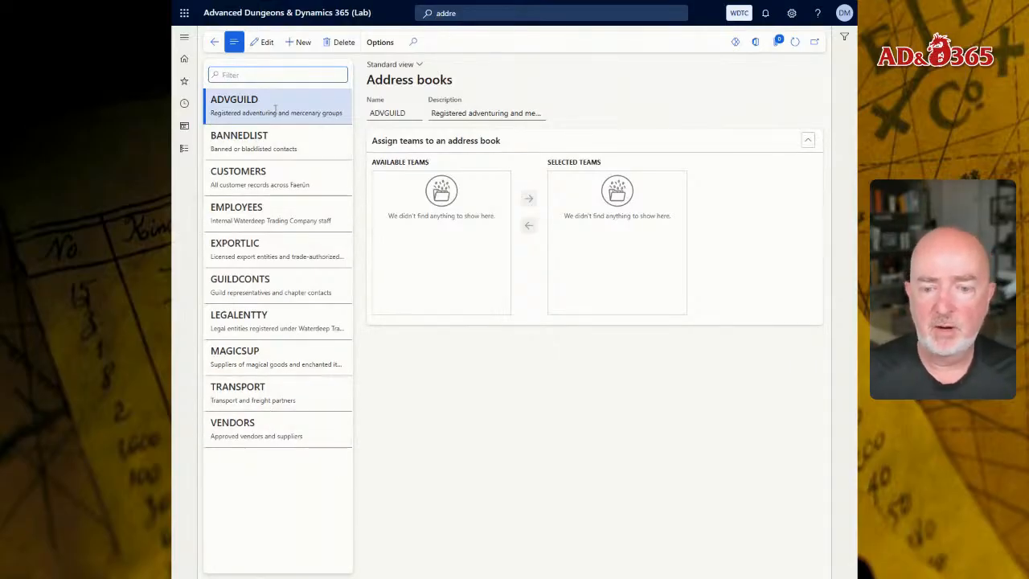
pyautogui.click(281, 167)
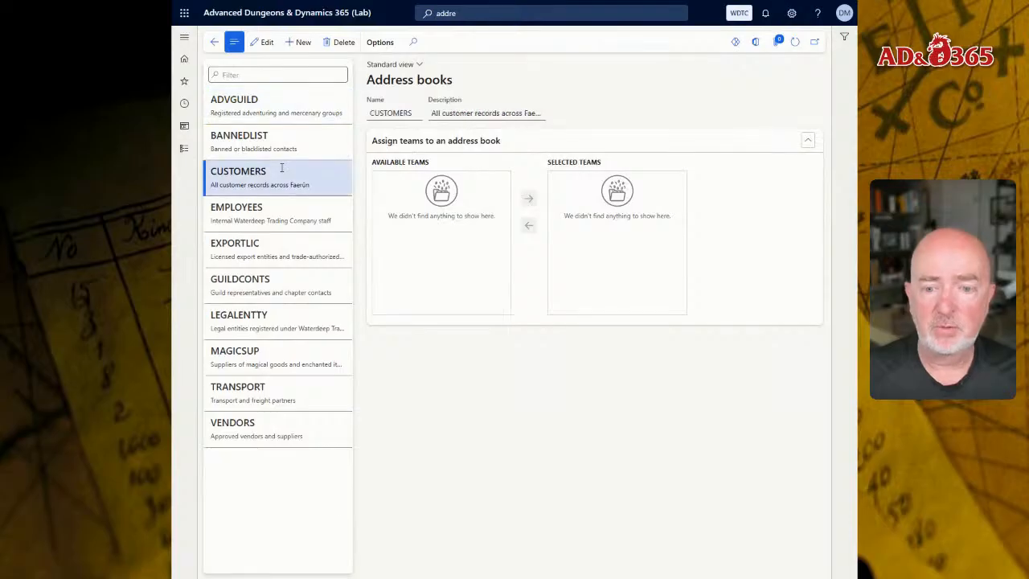
pyautogui.click(276, 427)
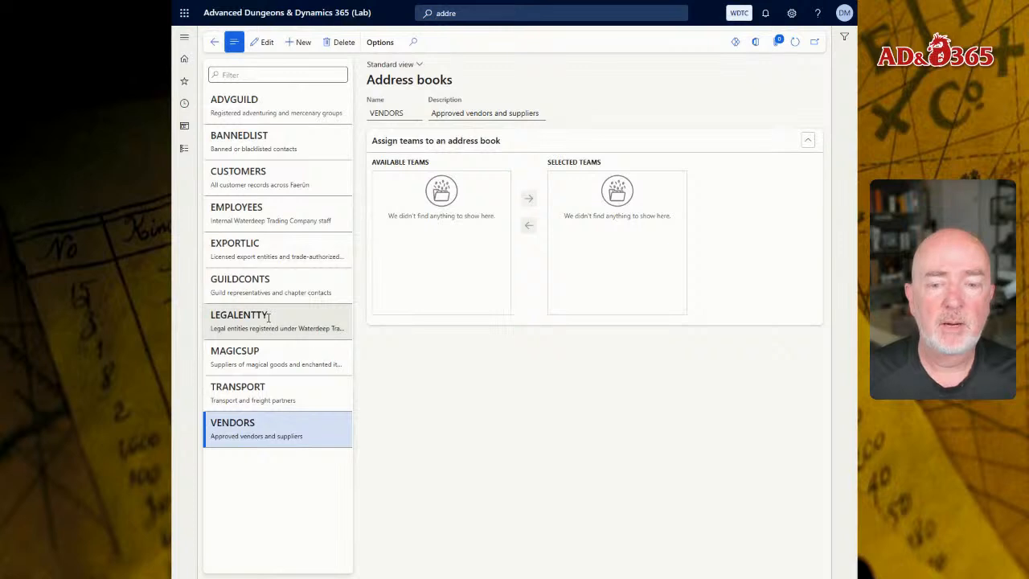
pyautogui.click(287, 145)
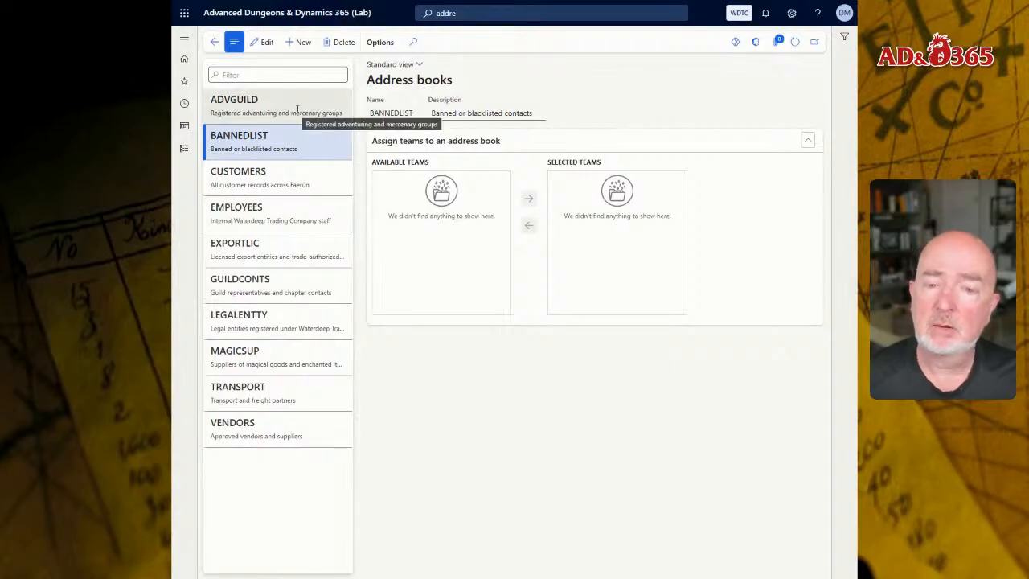
pyautogui.click(281, 110)
pyautogui.click(272, 256)
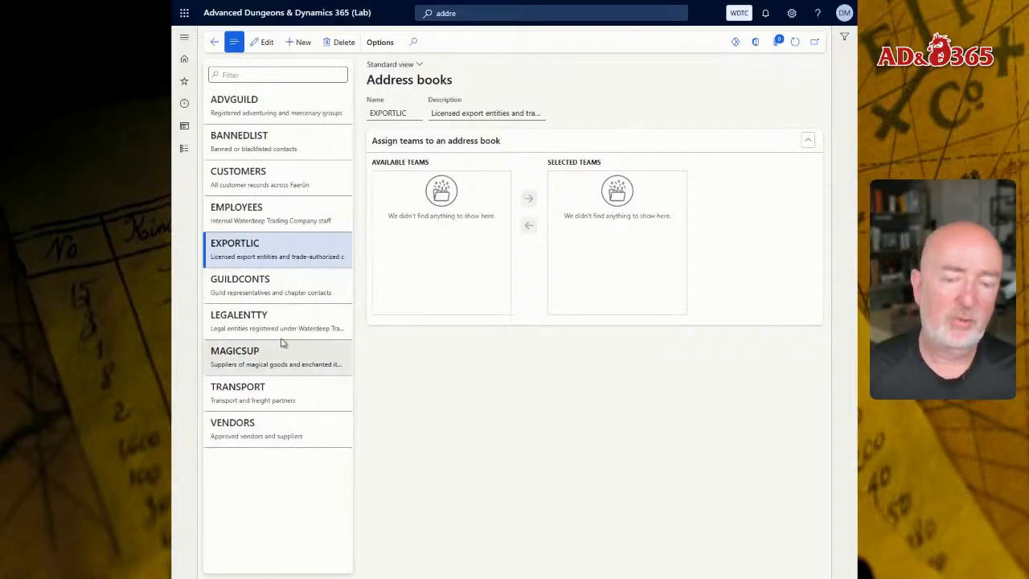
# Create a new address book named WATERDEEP.
pyautogui.click(299, 42)
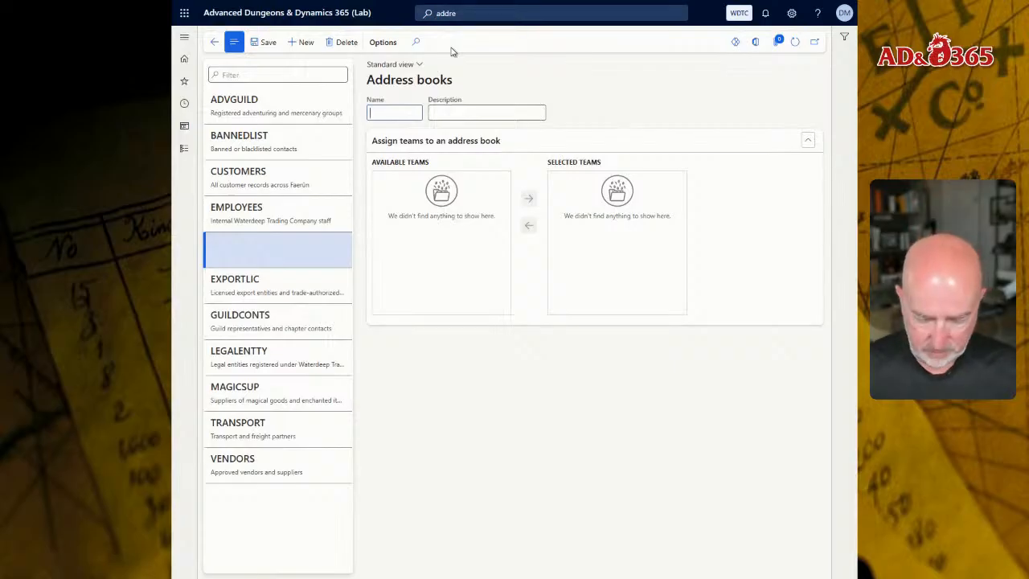
pyautogui.write('WATERDEEP')
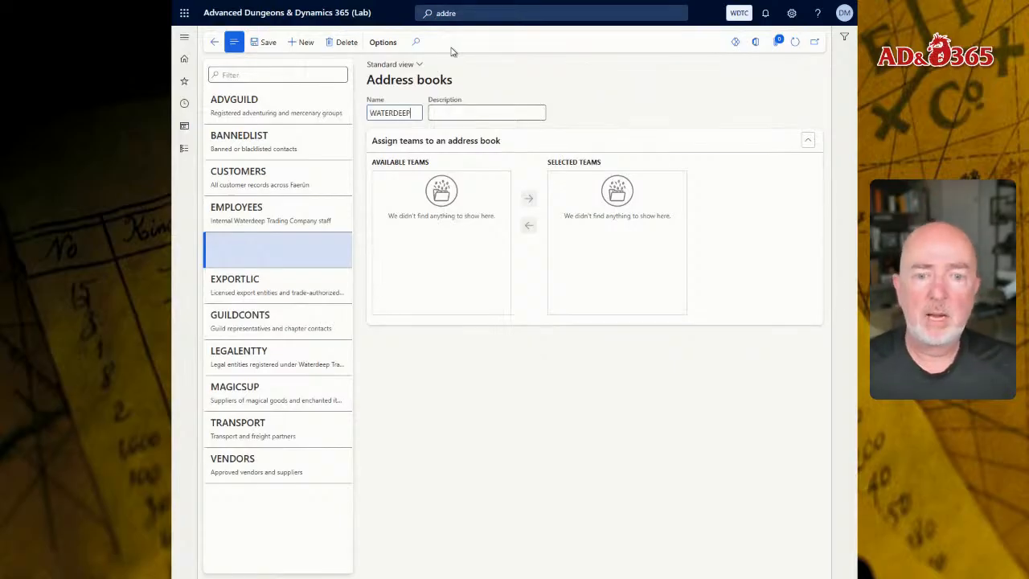
pyautogui.press('Tab')
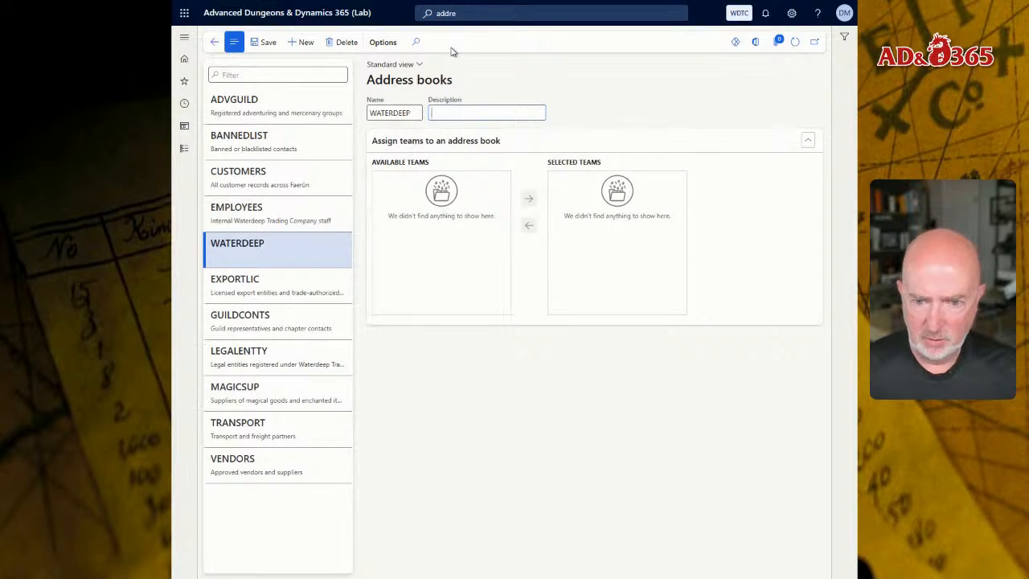
# Enter the description "Contacts located in Waterdeep" for the WATERDEEP address book and save it.
pyautogui.write('W')
pyautogui.press('BackSpace')
pyautogui.write('Waterdeep')
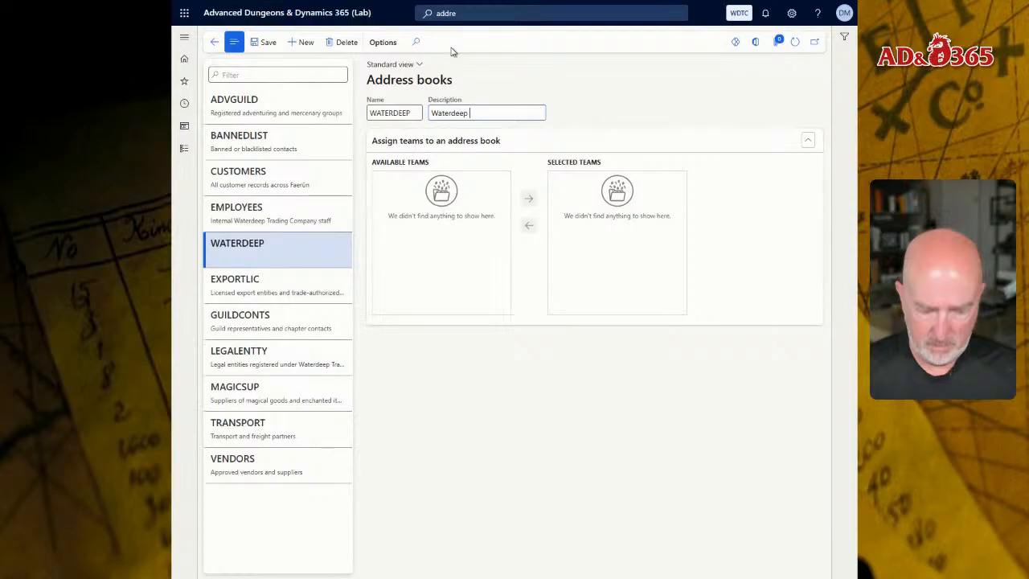
pyautogui.write(' Located ')
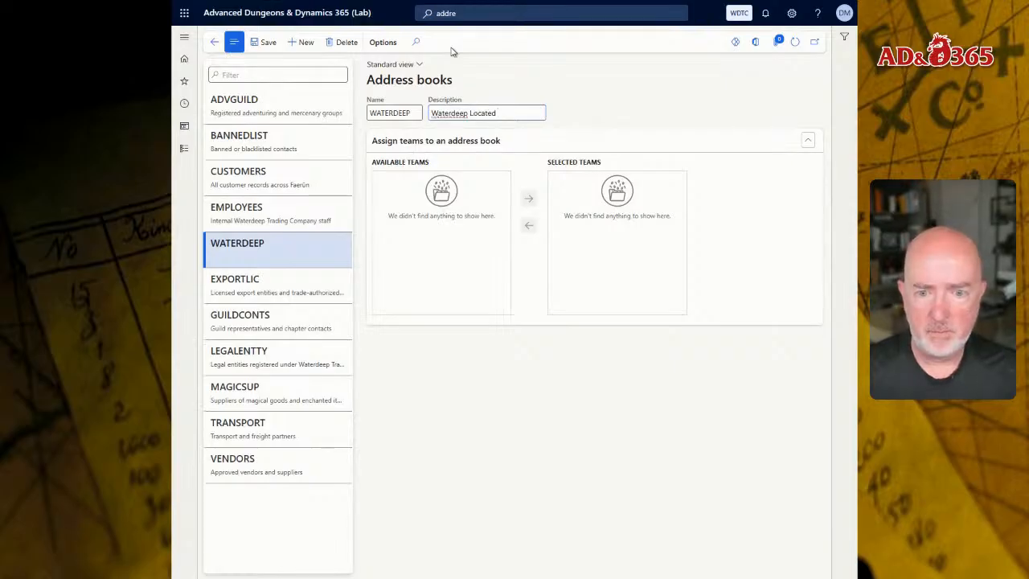
pyautogui.write('contacts')
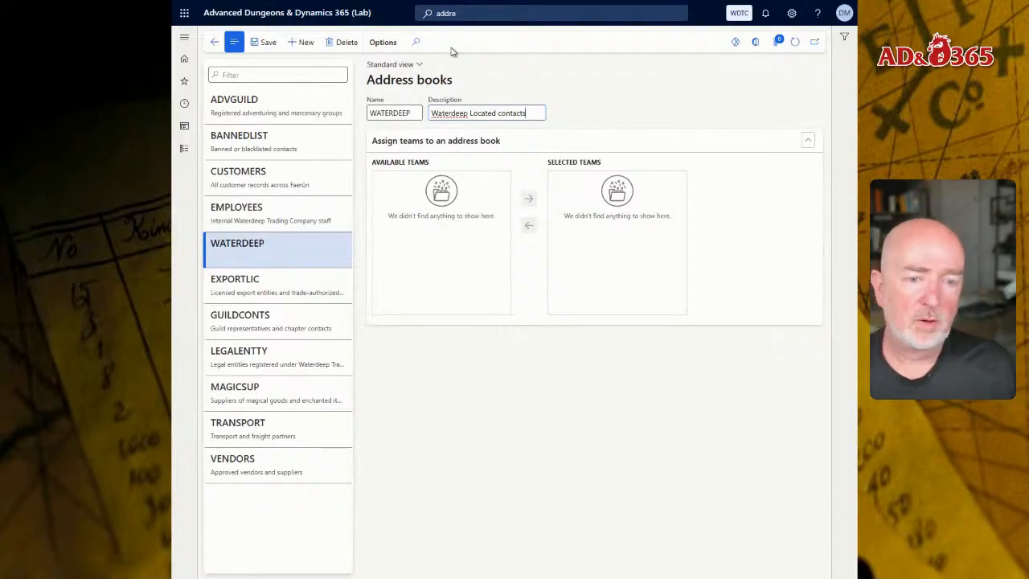
pyautogui.hotkey('ctrl', 'Left')
pyautogui.hotkey('shift', 'Right')
pyautogui.write('C')
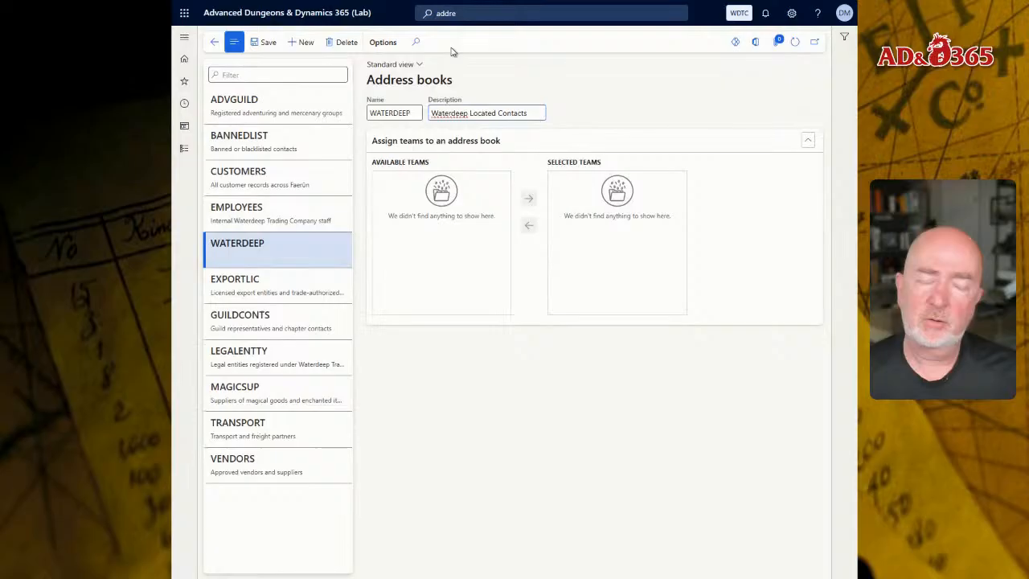
pyautogui.hotkey('ctrl', 'shift', 'Left')
pyautogui.hotkey('ctrl', 'x')
pyautogui.press('End')
pyautogui.hotkey('ctrl', 'v')
pyautogui.press('Home')
pyautogui.hotkey('ctrl', 'shift', 'Right')
pyautogui.hotkey('ctrl', 'x')
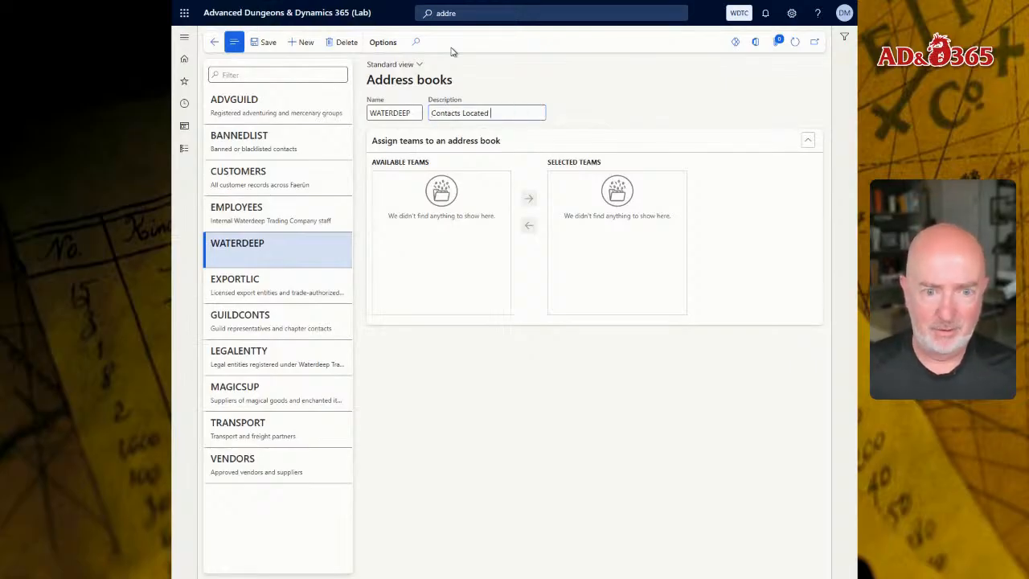
pyautogui.write('i')
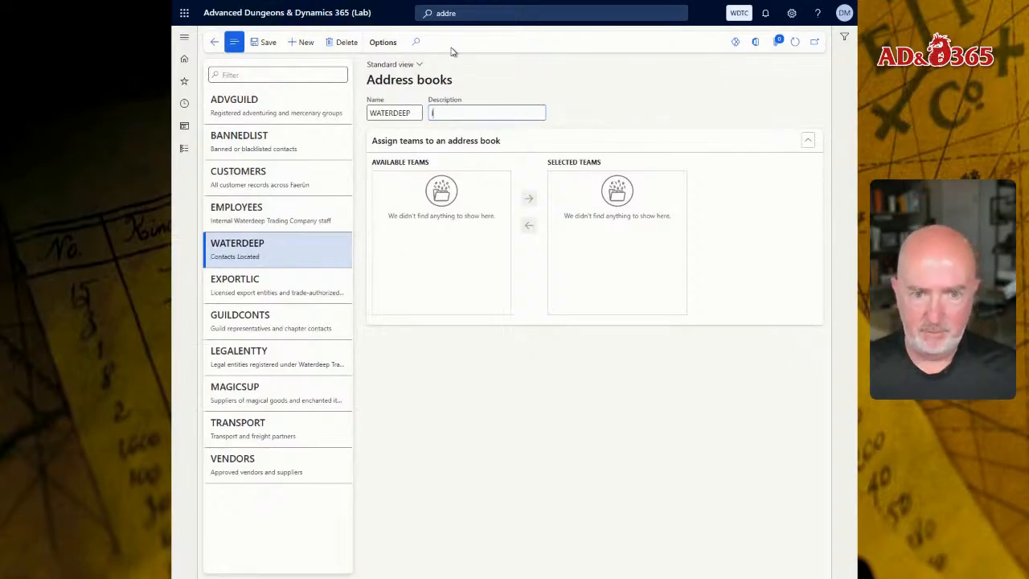
pyautogui.hotkey('ctrl', 'z')
pyautogui.write('C')
pyautogui.hotkey('ctrl', 'z')
pyautogui.press('End')
pyautogui.write('in')
pyautogui.press('BackSpace')
pyautogui.press('BackSpace')
pyautogui.press('BackSpace')
pyautogui.write('In Waterdeep')
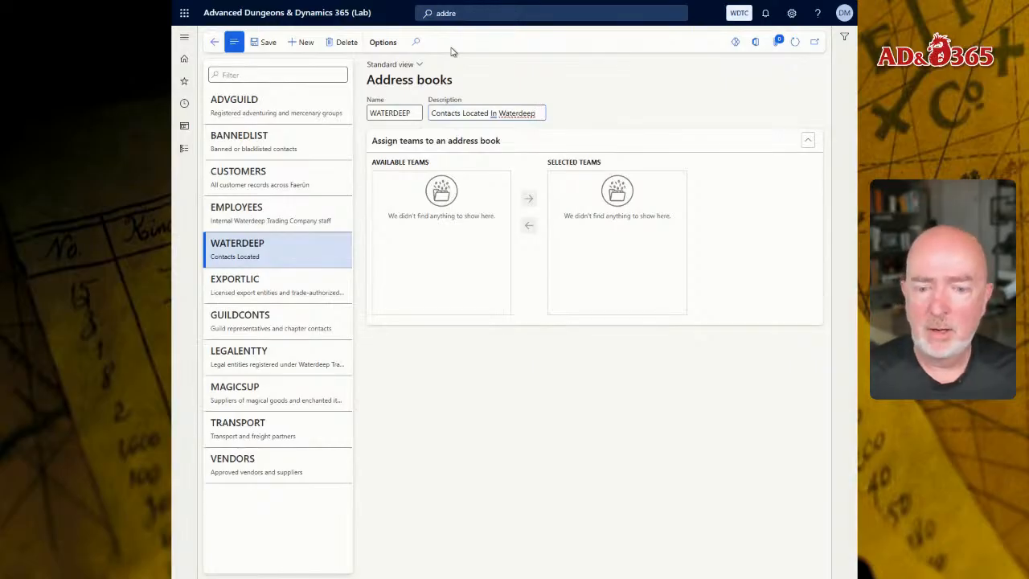
pyautogui.press('Delete')
pyautogui.write('l')
pyautogui.press('Delete')
pyautogui.write('i')
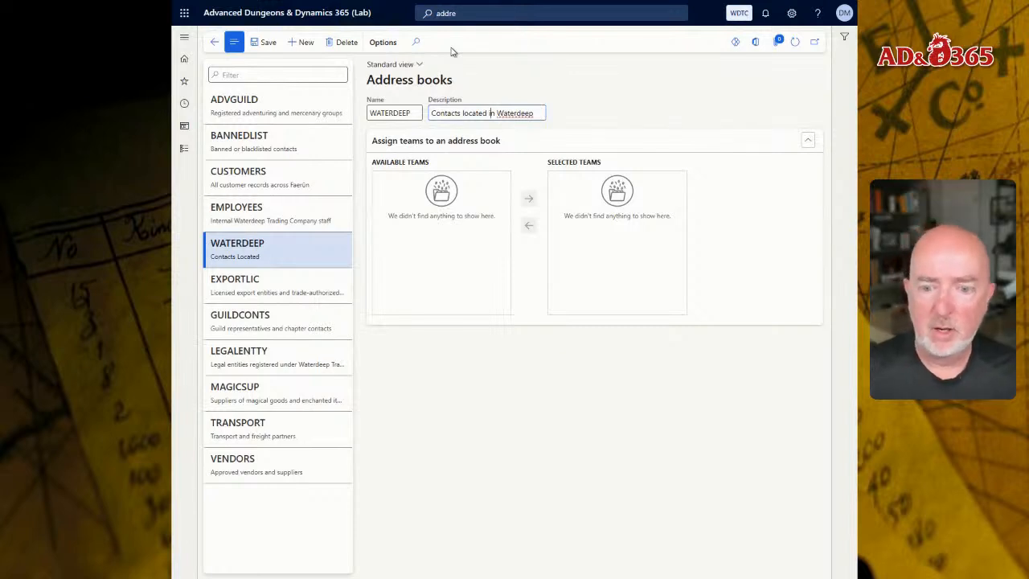
pyautogui.click(261, 41)
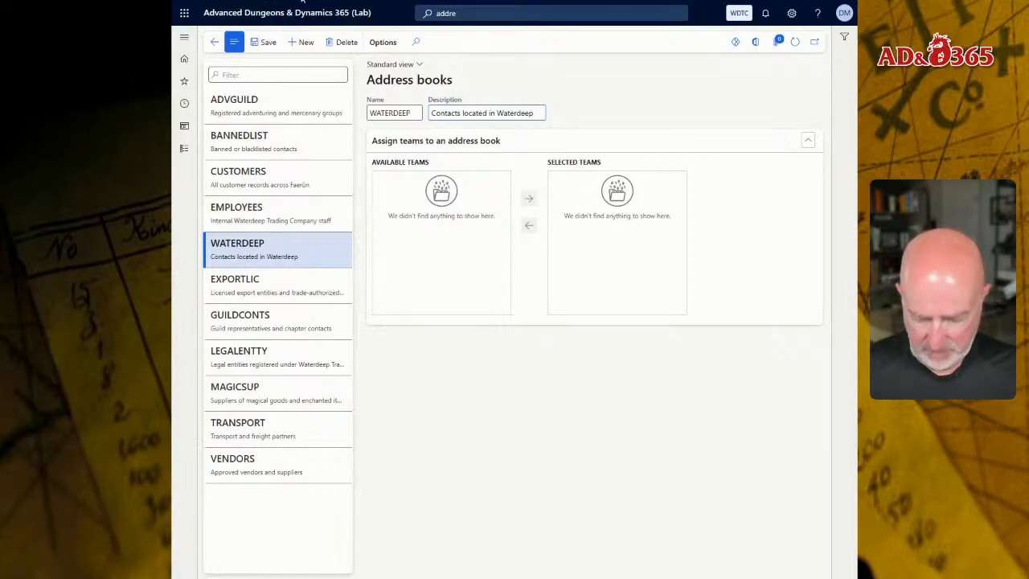
# Create and save a RETAIL address book with the description "Retail address book contacts".
pyautogui.click(299, 44)
pyautogui.write('RETAIL')
pyautogui.press('Tab')
pyautogui.write('Retail address book')
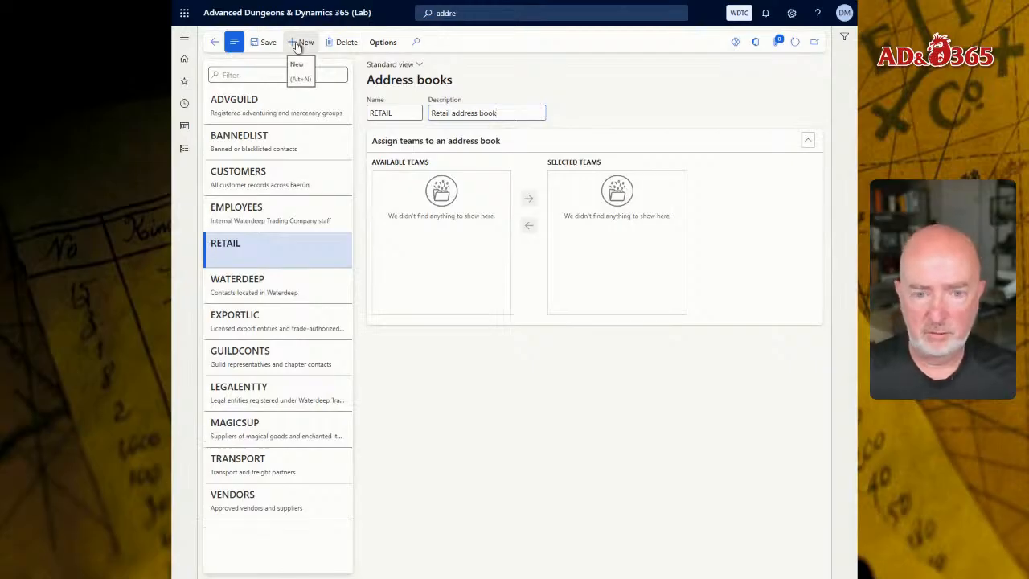
pyautogui.write(' contacts')
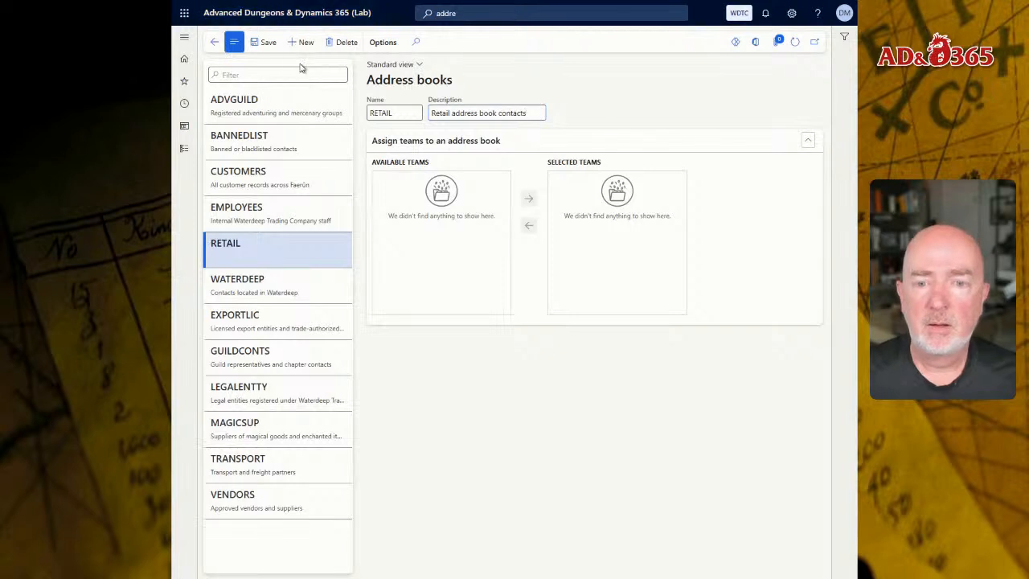
pyautogui.click(268, 45)
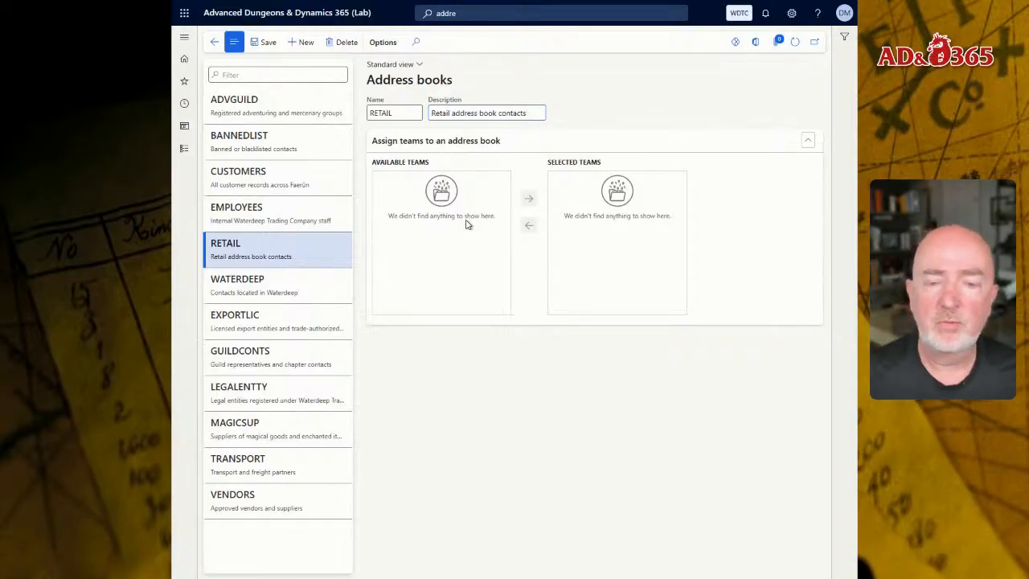
# Open the EMPLOYEES address book for editing, then return to the home page.
pyautogui.click(262, 230)
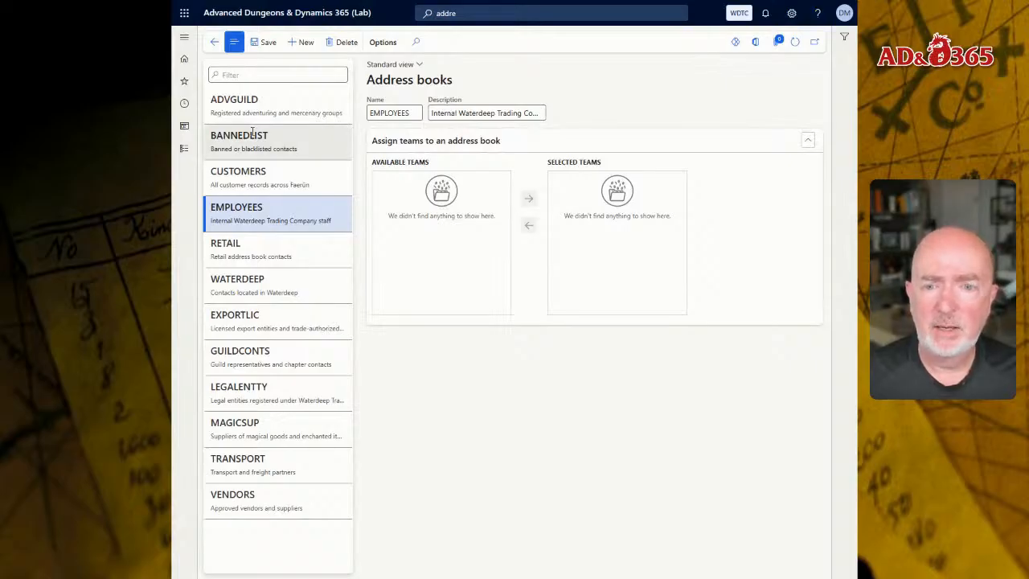
pyautogui.click(257, 45)
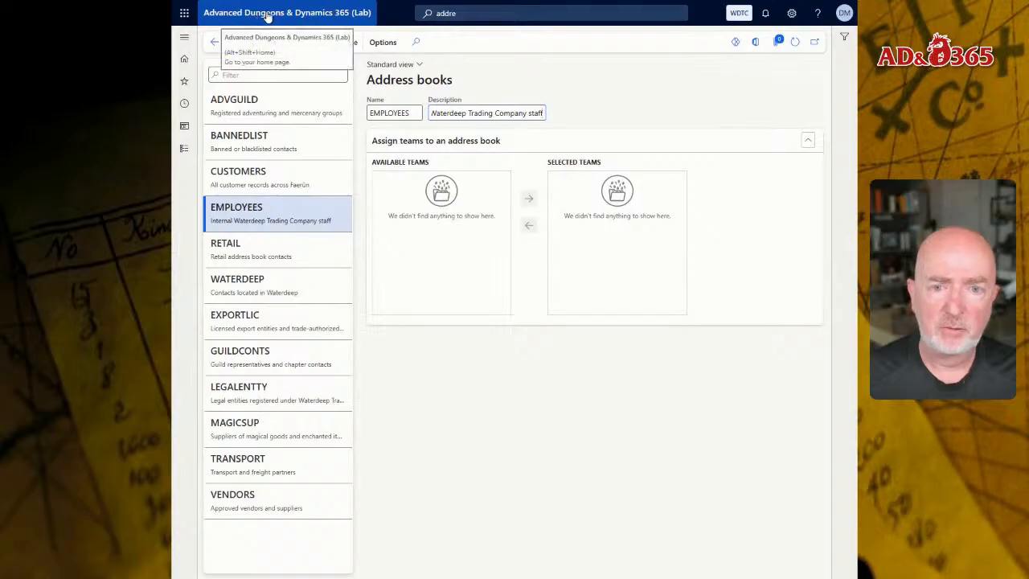
pyautogui.click(264, 14)
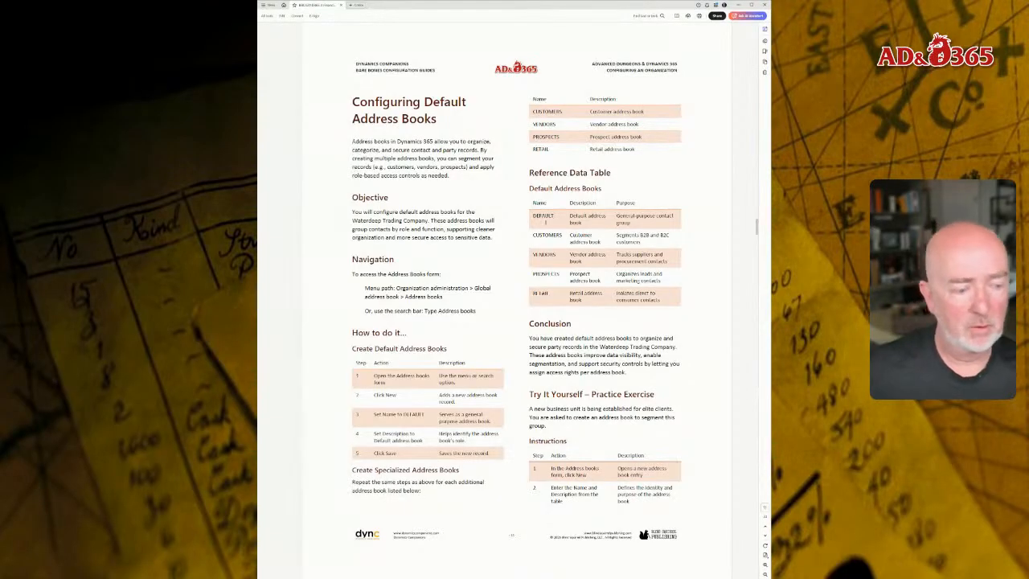
# Scroll through the configuration guide PDF to read the address book practice exercise and working time templates section.
pyautogui.scroll(-5, 558, 354)
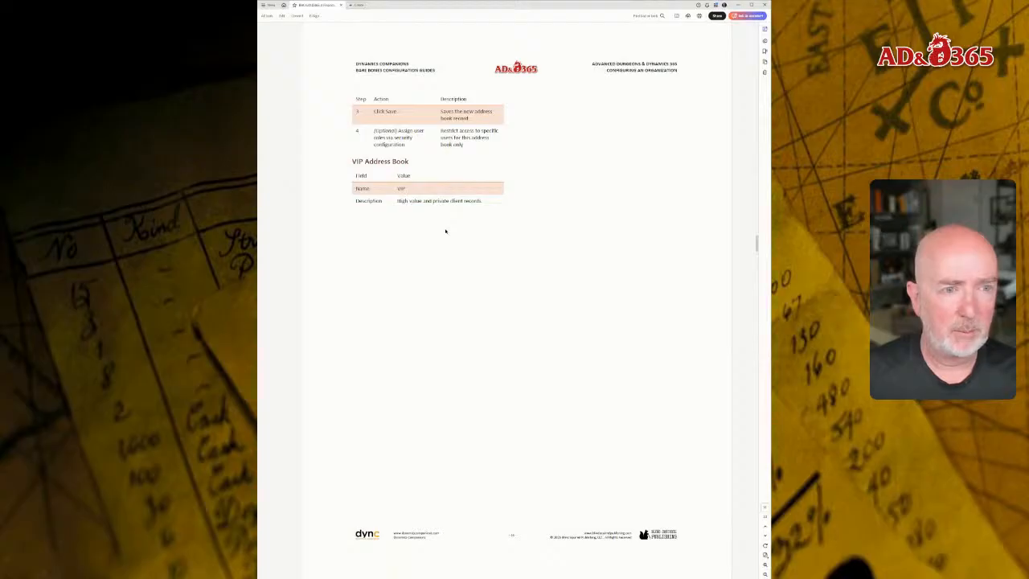
pyautogui.scroll(-1, 446, 232)
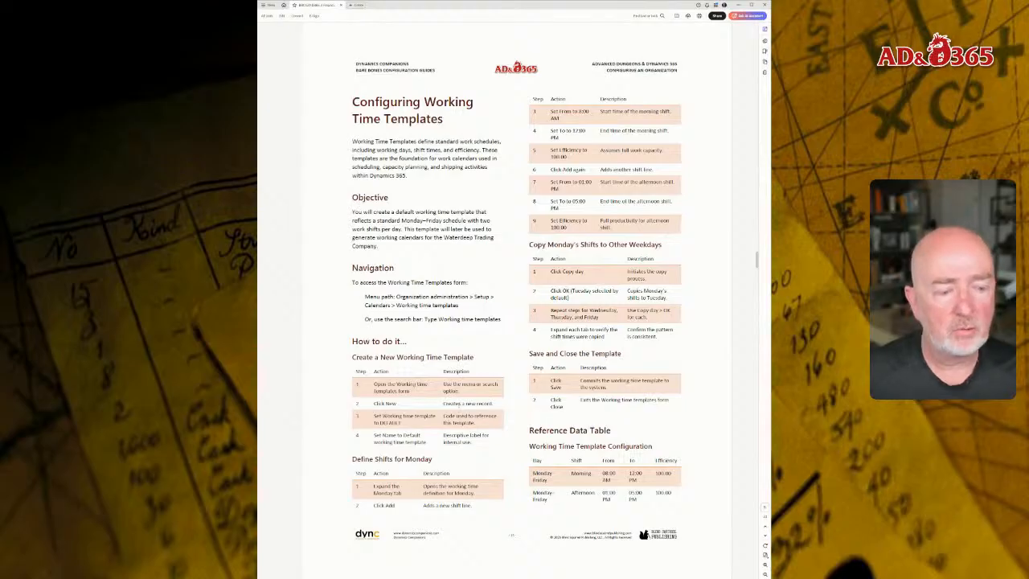
pyautogui.doubleClick(390, 422)
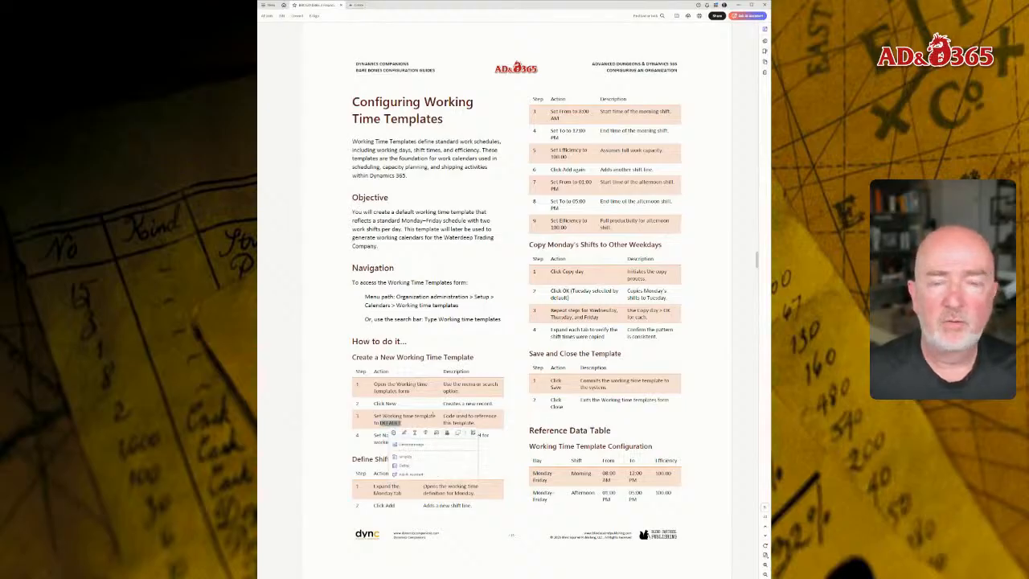
pyautogui.click(427, 411)
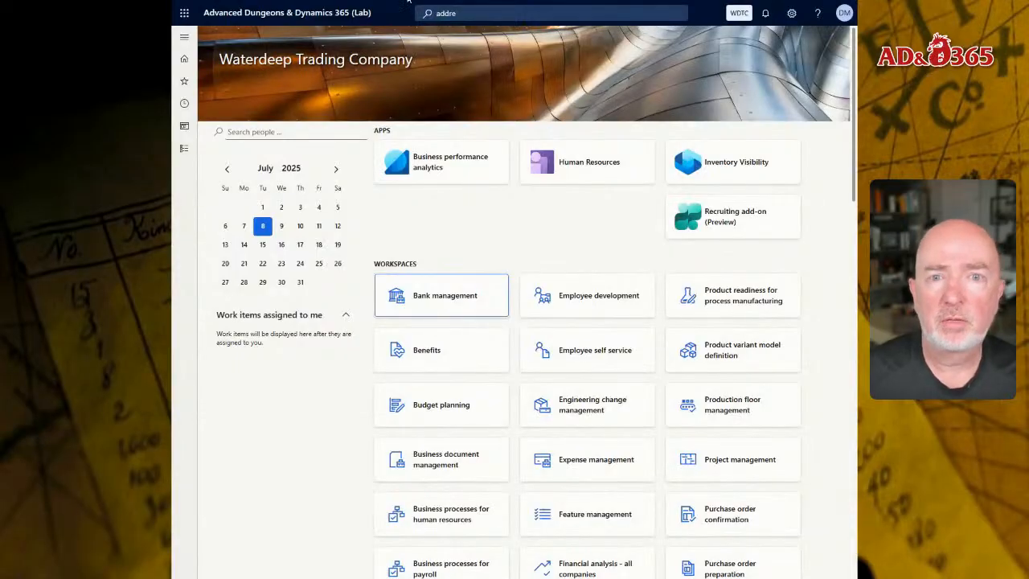
# Search the navigation search for the working time templates page.
pyautogui.moveTo(602, 3)
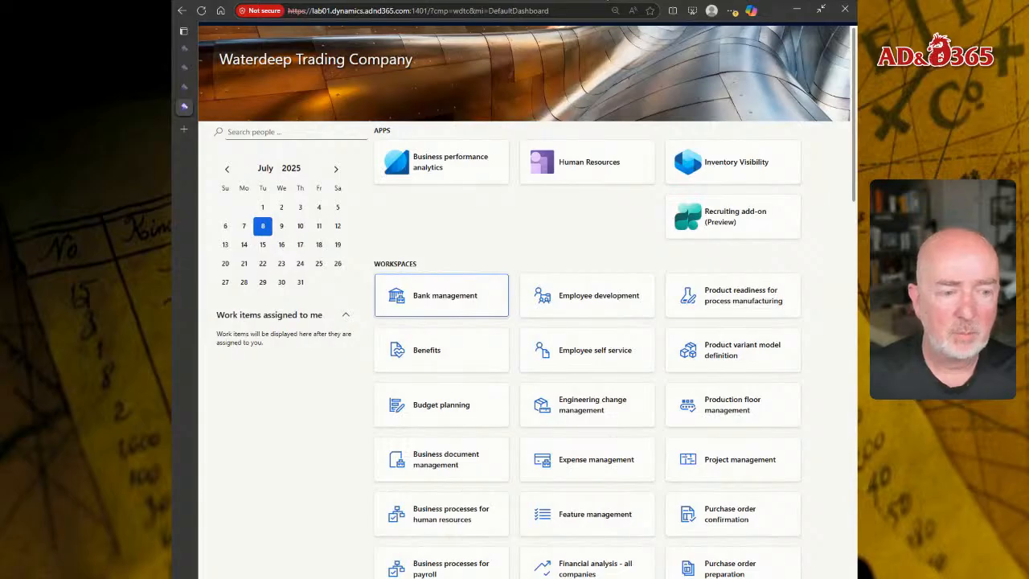
pyautogui.click(517, 227)
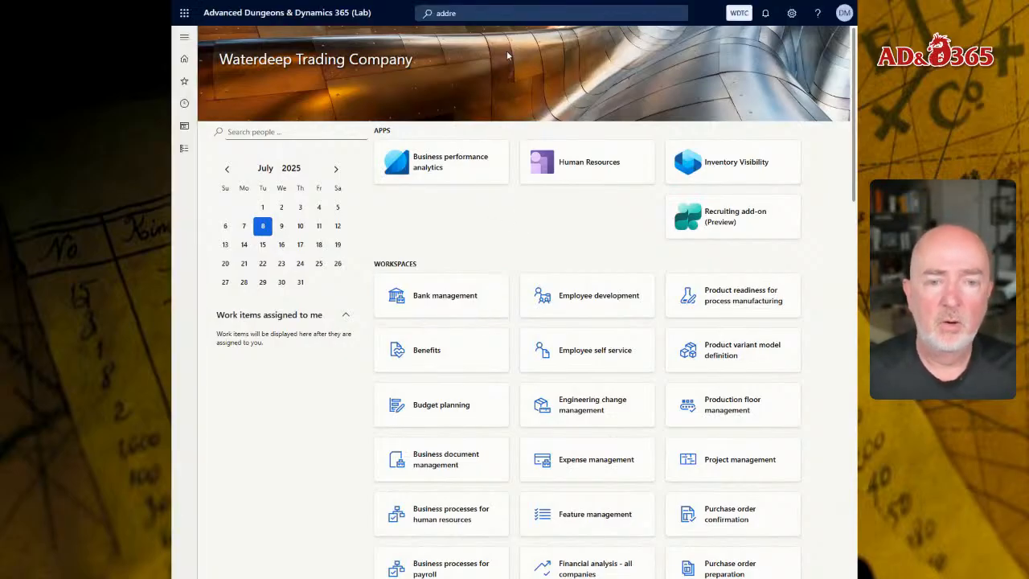
pyautogui.click(483, 10)
pyautogui.write('work')
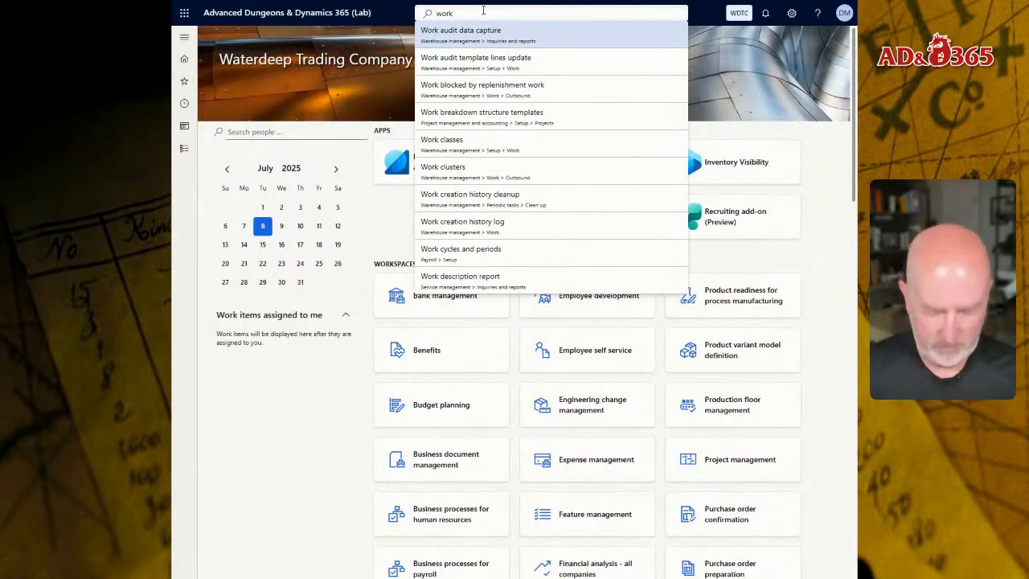
pyautogui.write(' t')
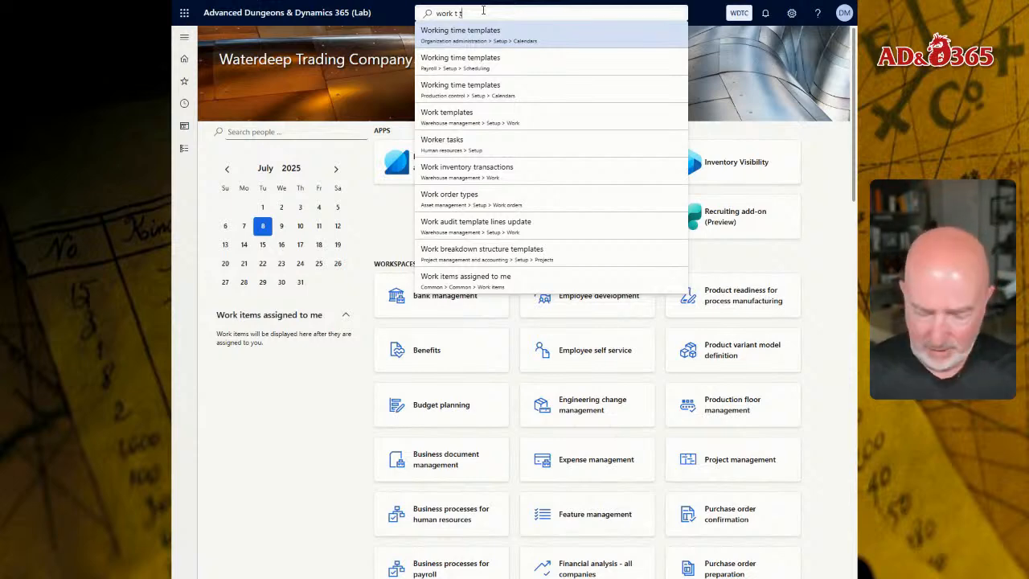
pyautogui.hotkey('ctrl', 'shift', 'Left')
pyautogui.hotkey('ctrl', 'shift', 'Left')
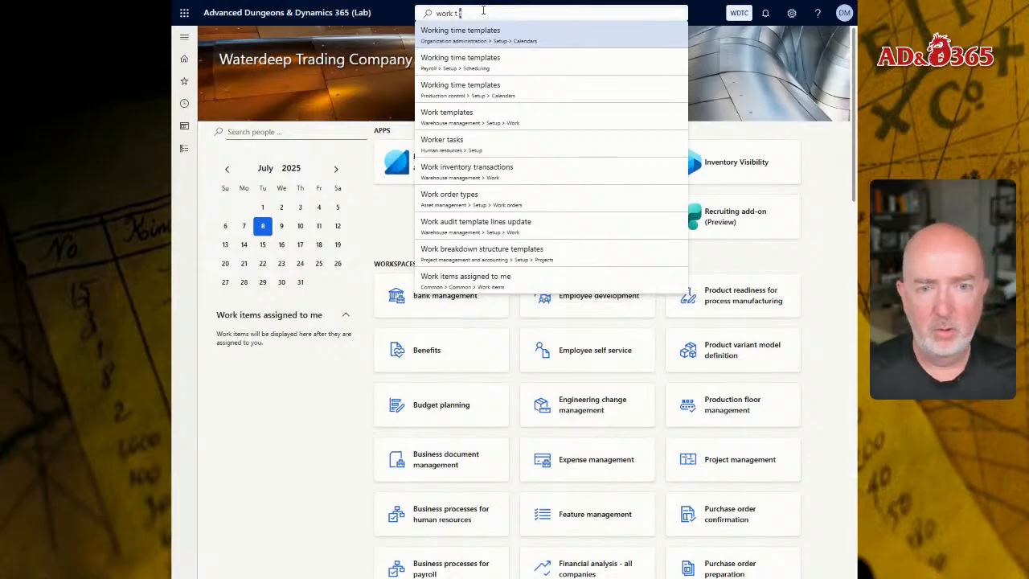
pyautogui.press('BackSpace')
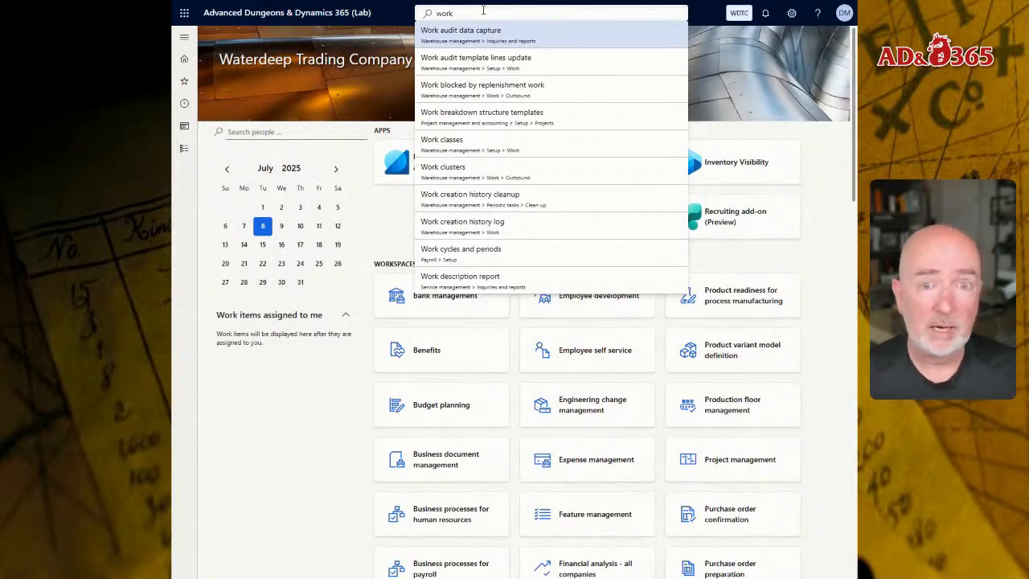
pyautogui.write('time')
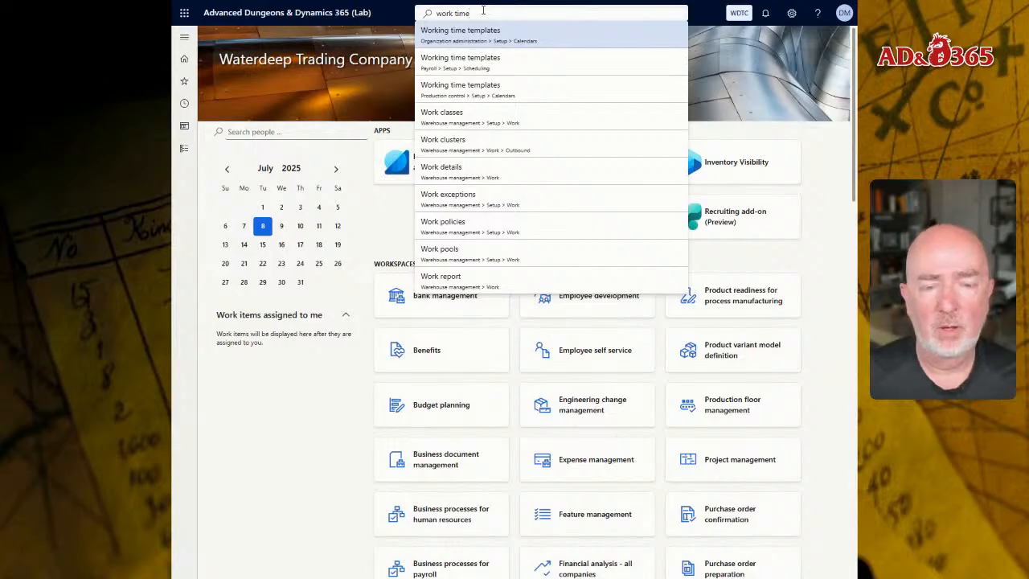
pyautogui.press('Down')
pyautogui.press('Down')
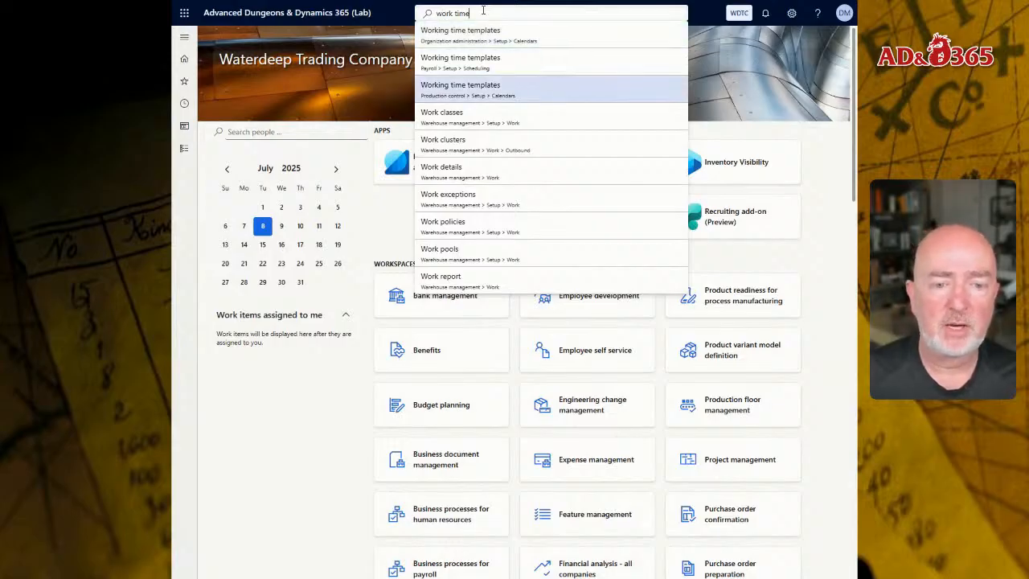
pyautogui.press('Up')
pyautogui.press('Up')
pyautogui.press('Down')
pyautogui.press('Down')
pyautogui.press('Down')
pyautogui.press('Down')
pyautogui.press('Down')
pyautogui.press('Down')
pyautogui.press('Down')
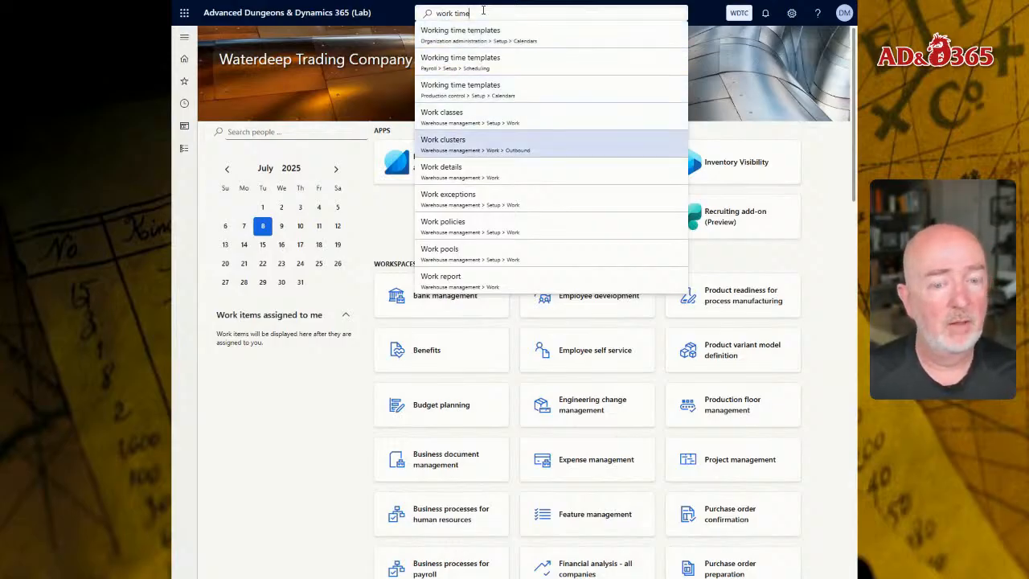
pyautogui.press('Up')
pyautogui.press('Up')
pyautogui.press('Up')
pyautogui.press('Up')
pyautogui.press('Up')
pyautogui.press('Up')
pyautogui.press('Up')
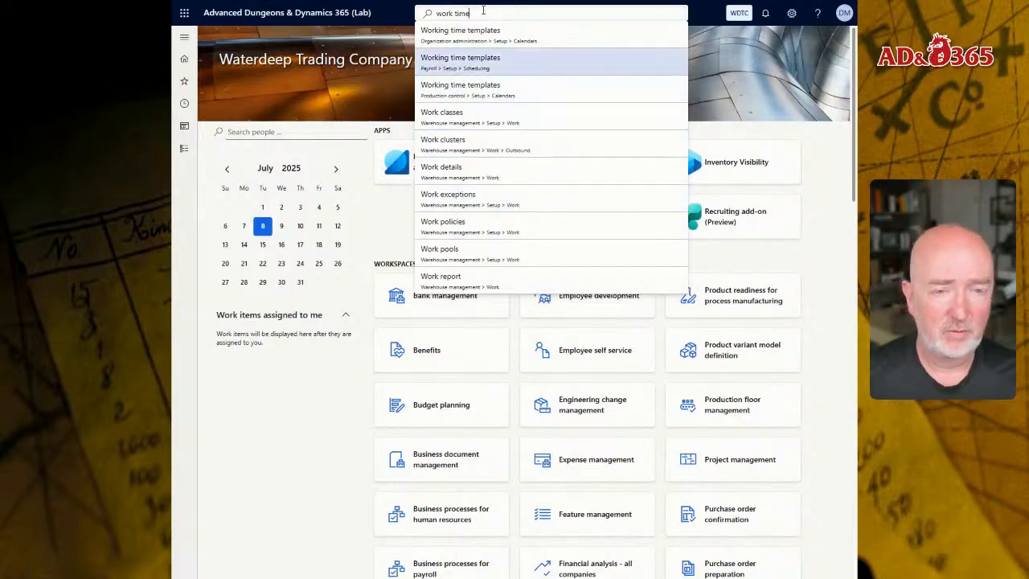
pyautogui.press('BackSpace')
pyautogui.press('BackSpace')
pyautogui.press('BackSpace')
pyautogui.press('BackSpace')
pyautogui.press('BackSpace')
pyautogui.press('BackSpace')
pyautogui.press('BackSpace')
pyautogui.press('BackSpace')
pyautogui.write('w t')
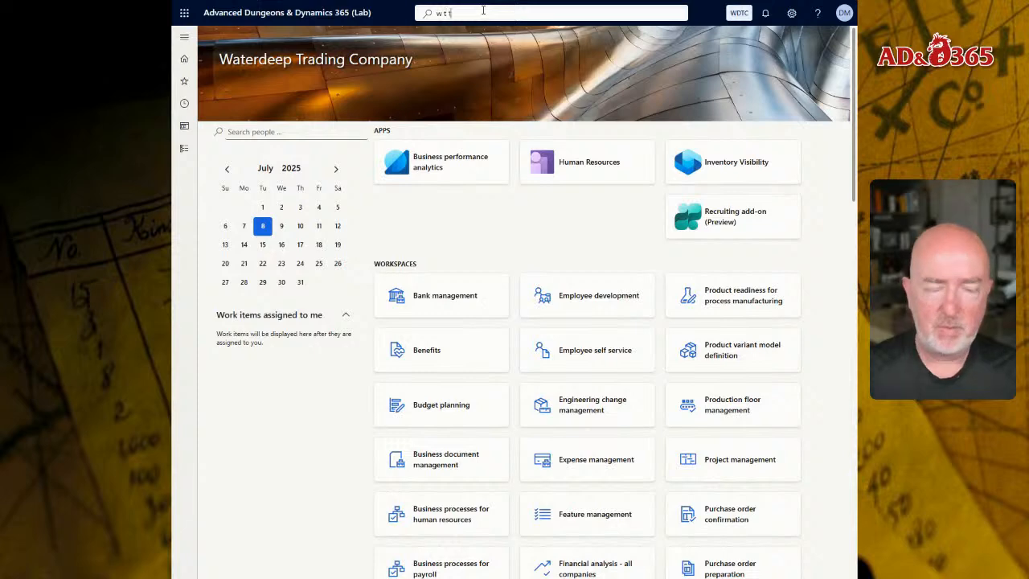
pyautogui.write(' t')
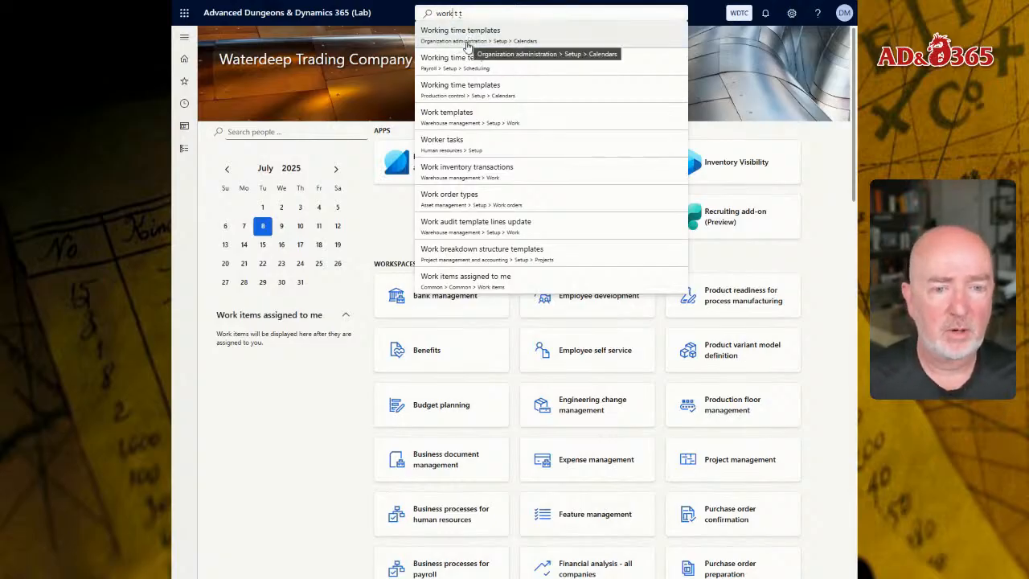
# Open Working time templates from the Organization administration module's calendar setup.
pyautogui.click(185, 150)
pyautogui.click(186, 153)
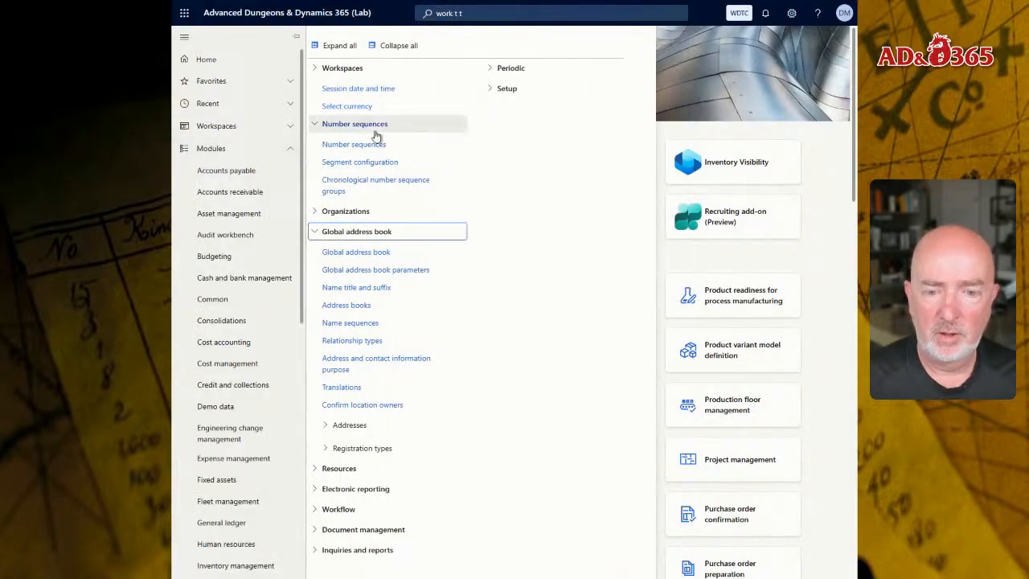
pyautogui.click(334, 232)
pyautogui.click(337, 375)
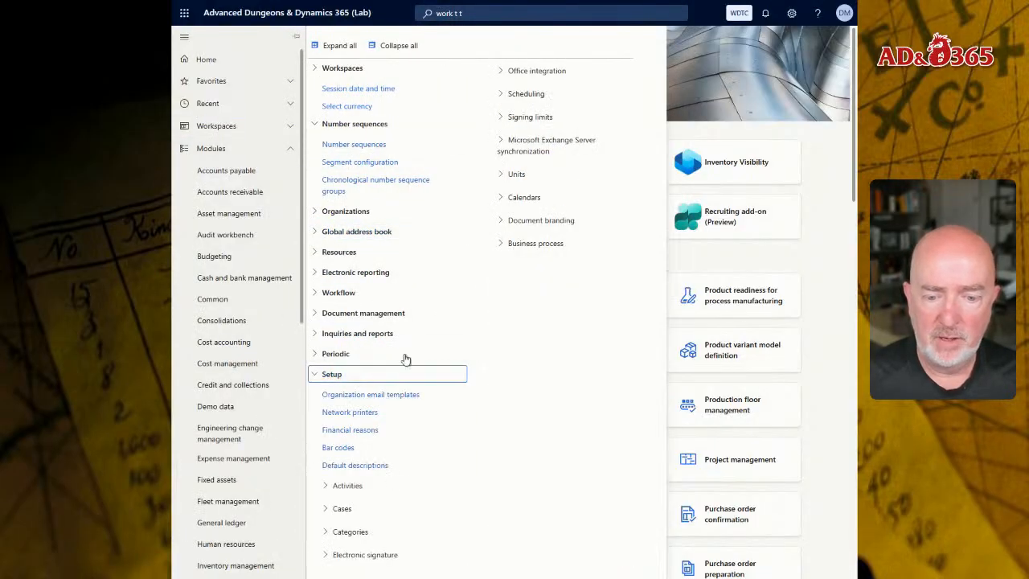
pyautogui.click(525, 197)
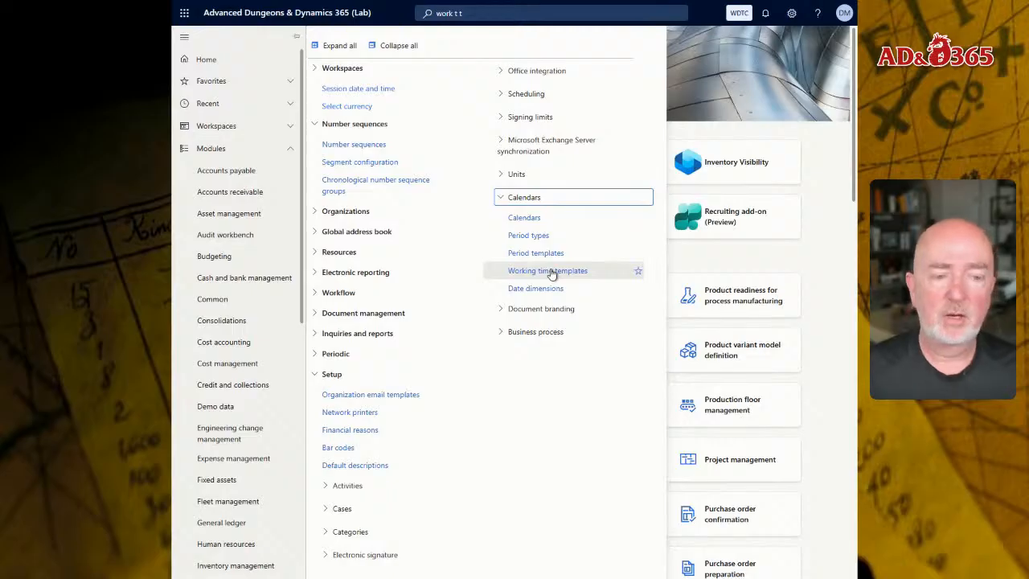
pyautogui.click(550, 271)
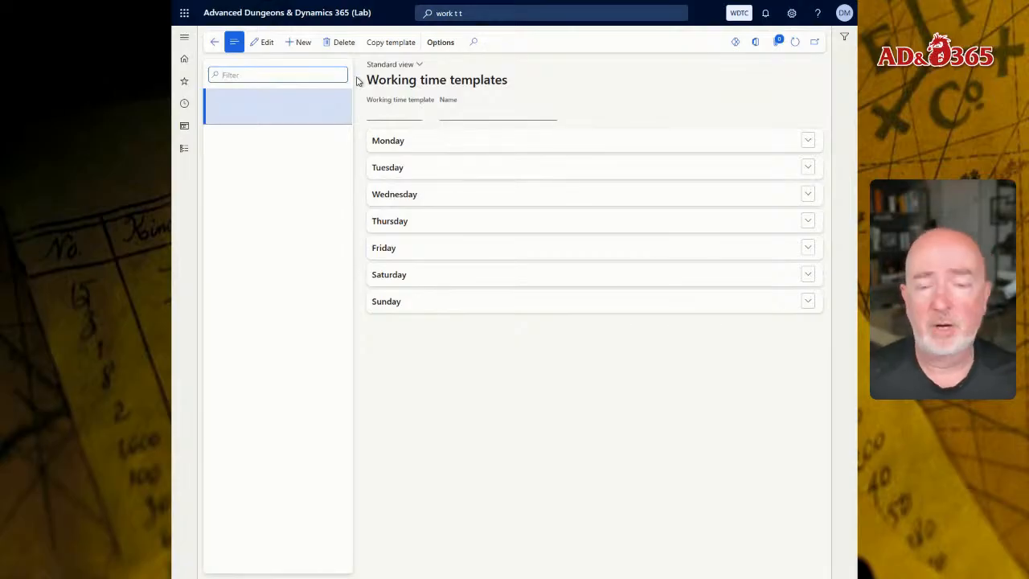
# Create a working time template DEFAULT named "Default Working Time Template" and save it.
pyautogui.click(301, 42)
pyautogui.write('DEFAULT')
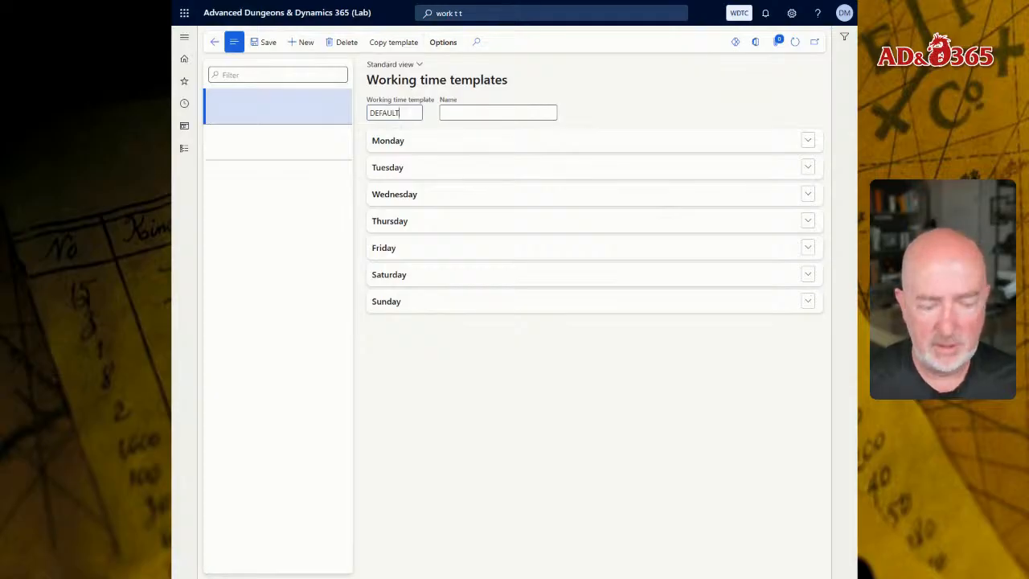
pyautogui.click(460, 113)
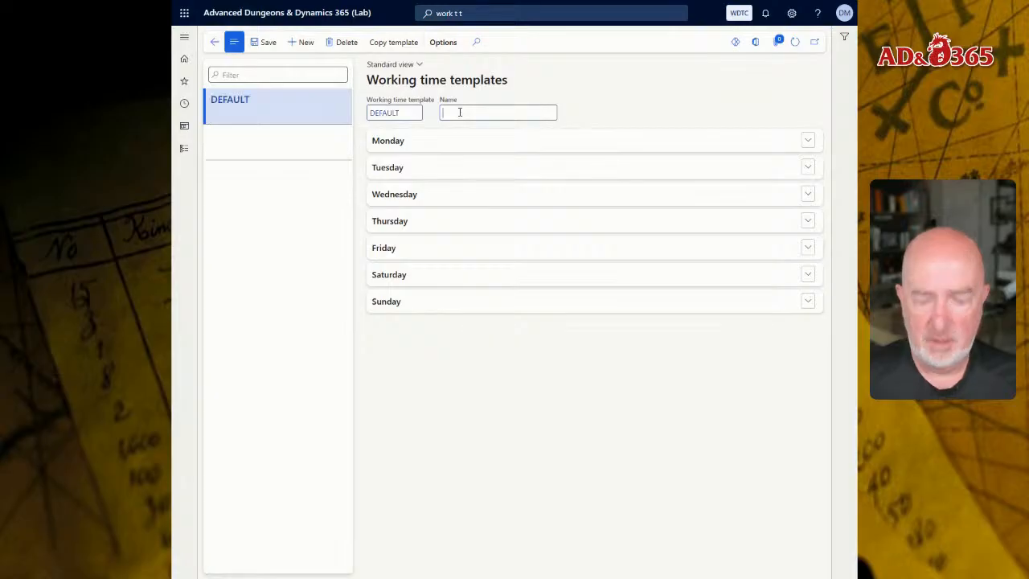
pyautogui.write('Default Working Time Template')
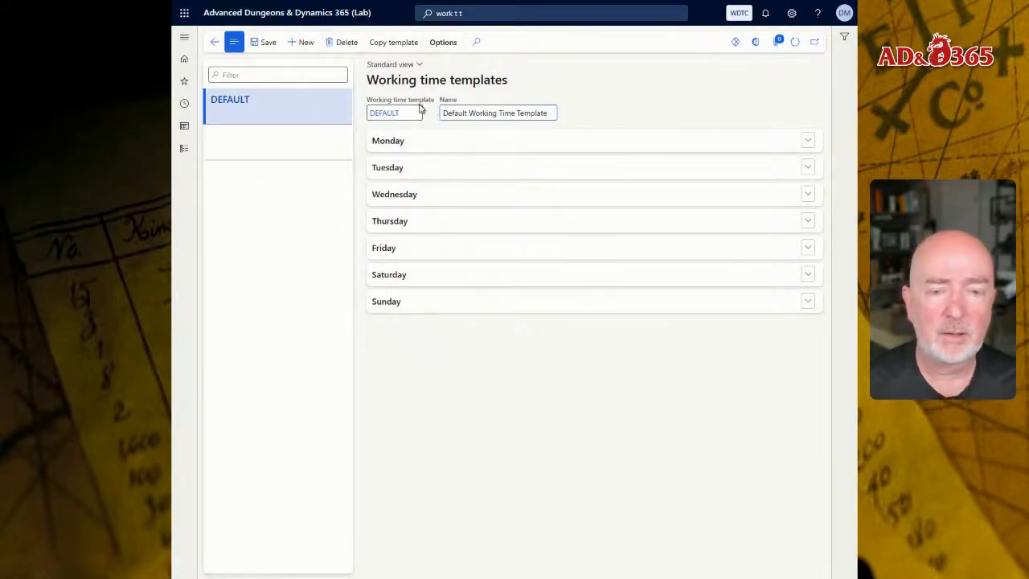
pyautogui.click(389, 149)
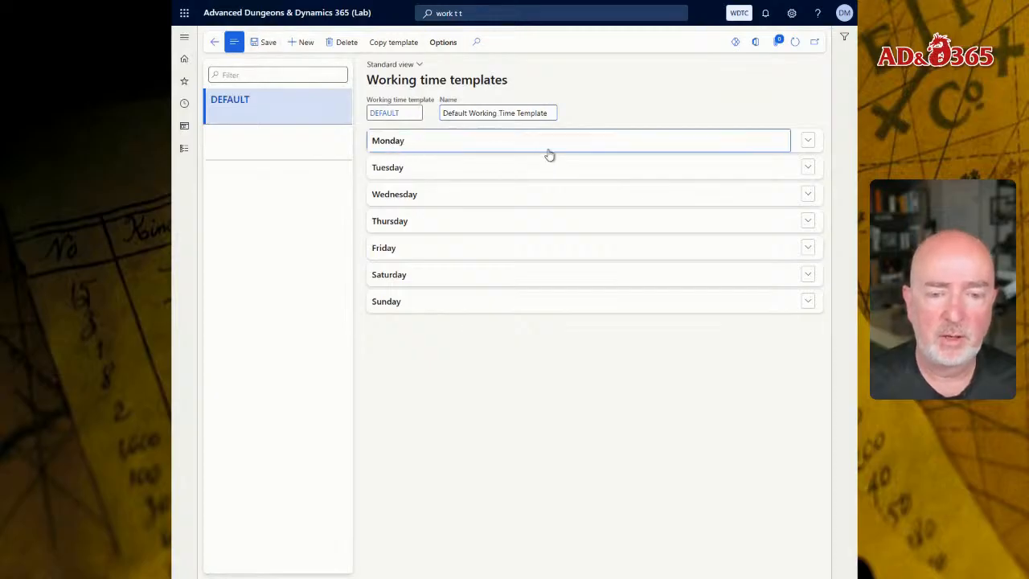
pyautogui.click(262, 42)
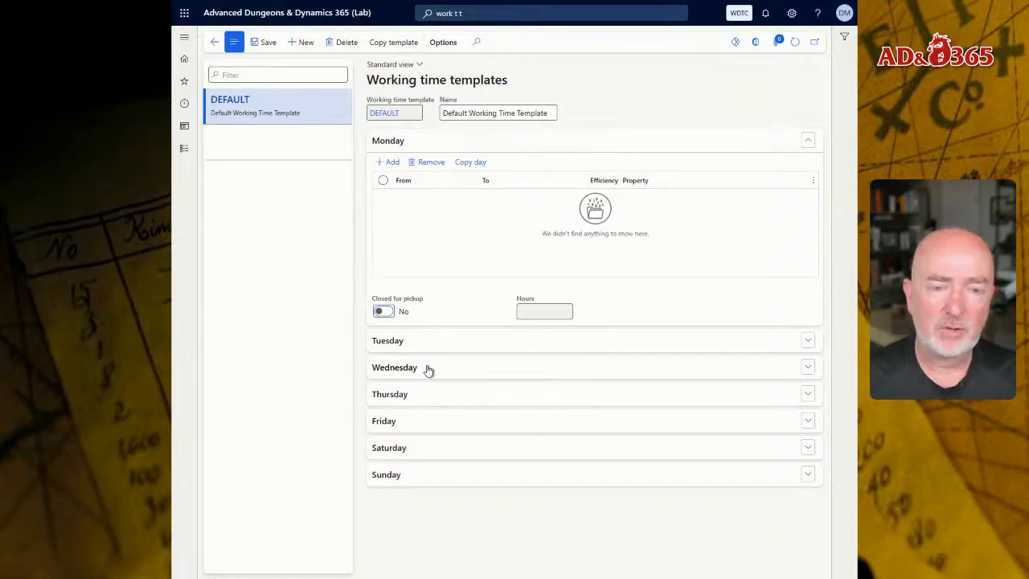
# Add a Monday working time line from 8:00 AM to 12:00 PM.
pyautogui.click(483, 197)
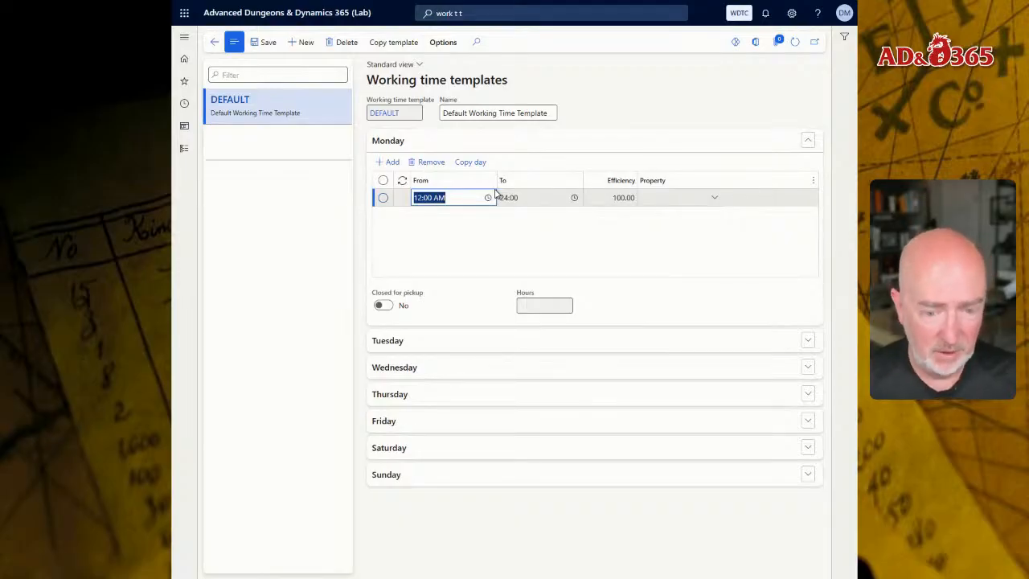
pyautogui.press('Left')
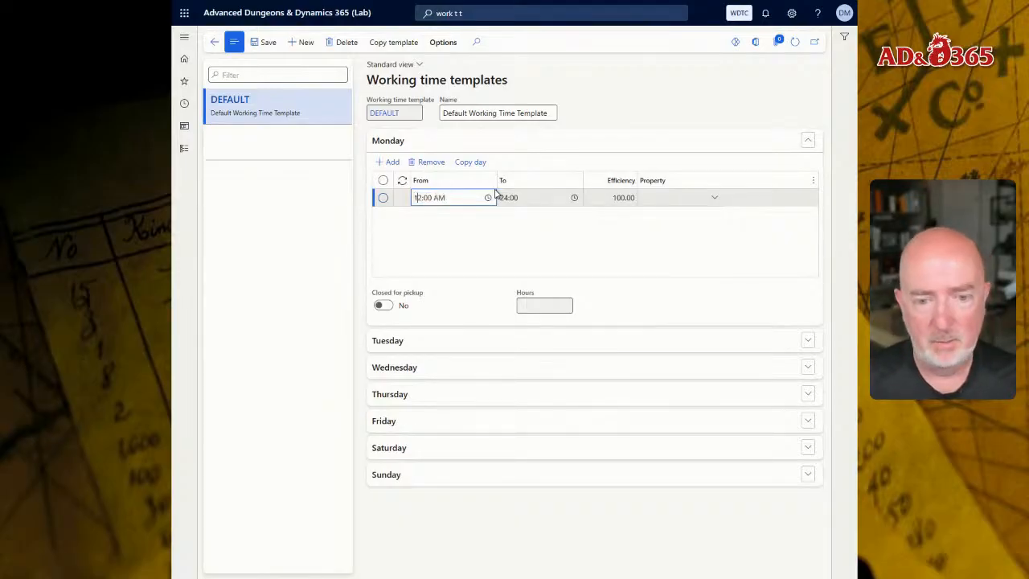
pyautogui.press('Delete')
pyautogui.press('Delete')
pyautogui.write('8')
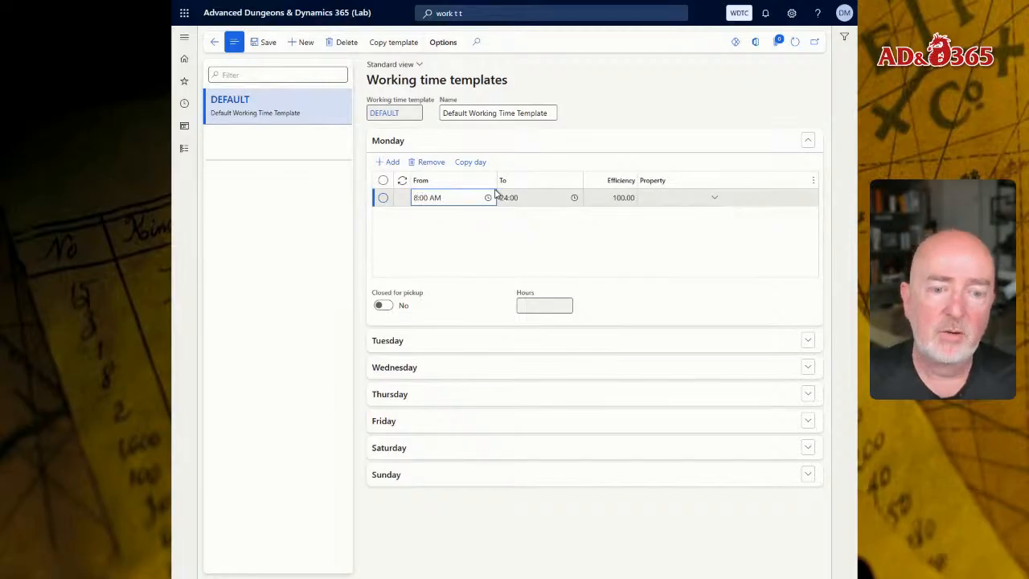
pyautogui.press('Tab')
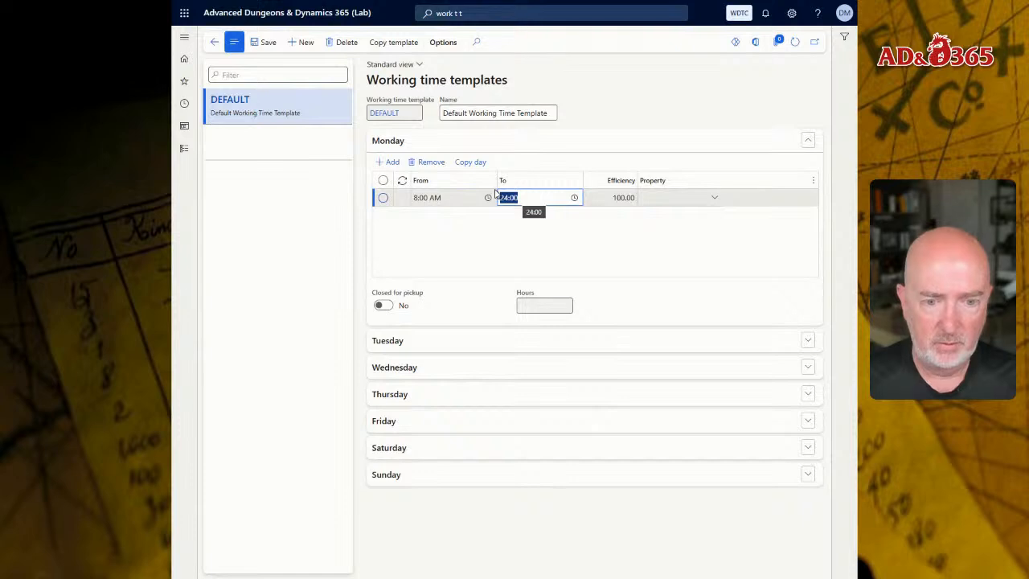
pyautogui.write('17')
pyautogui.press('Tab')
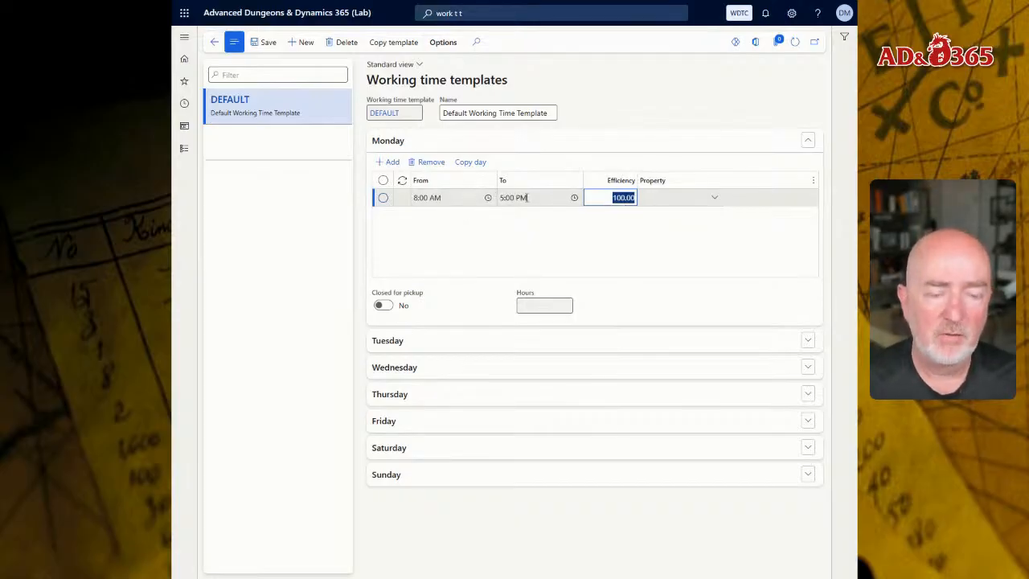
pyautogui.hotkey('shift', 'Tab')
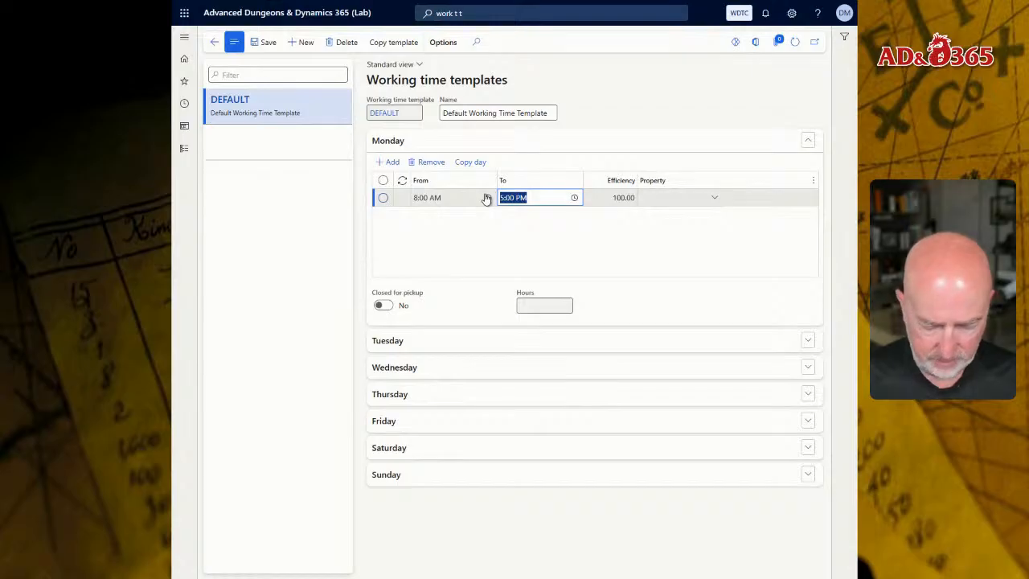
pyautogui.write('12')
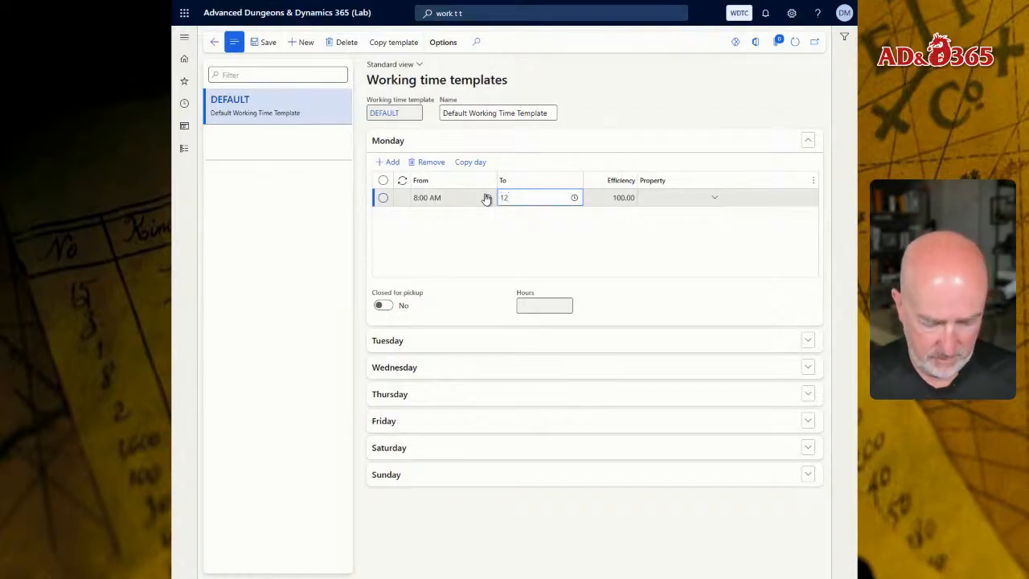
pyautogui.write(':00p')
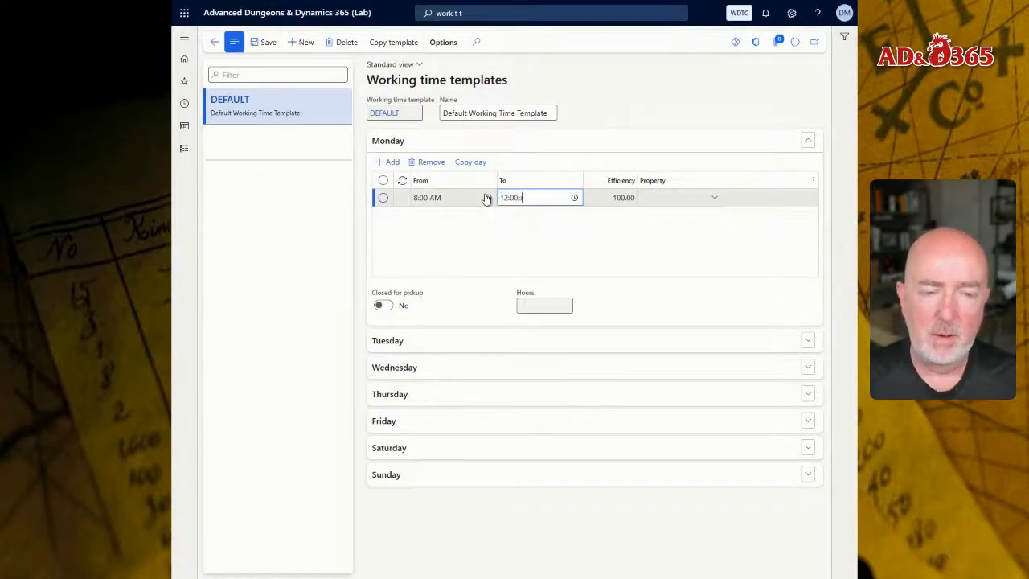
pyautogui.press('Tab')
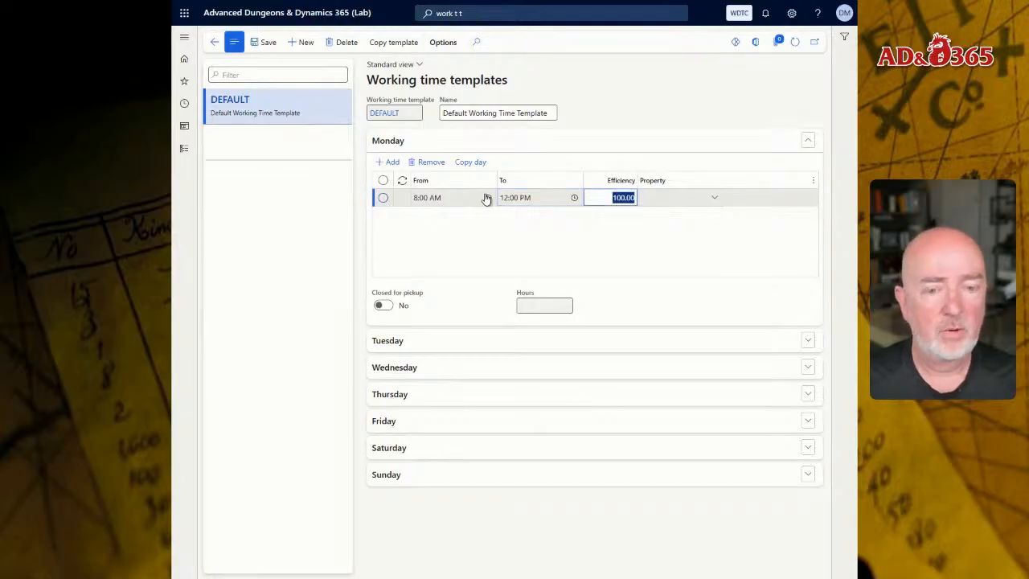
# Add a second Monday line from 1:00 PM to 5:00 PM.
pyautogui.press('Down')
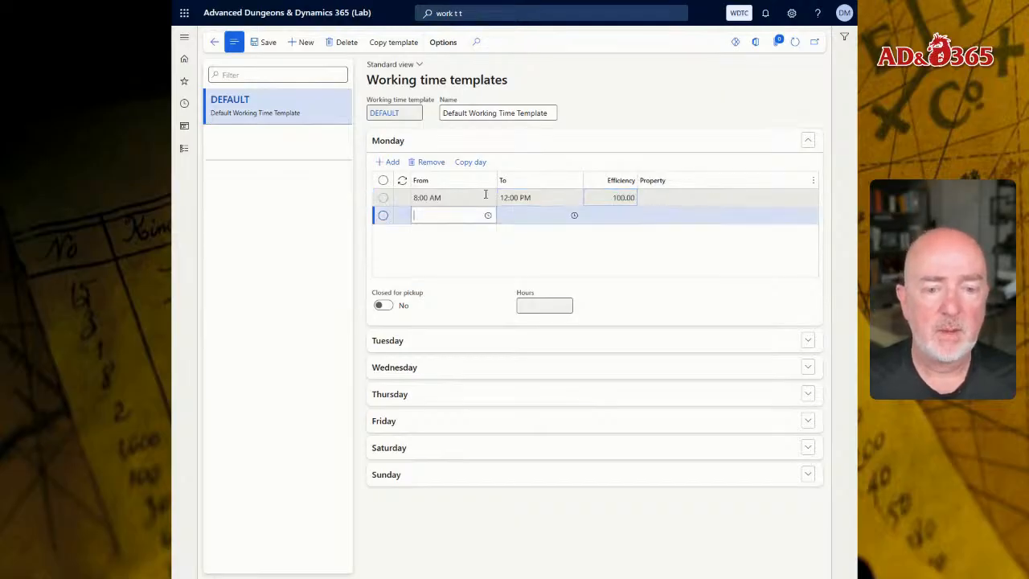
pyautogui.write('1')
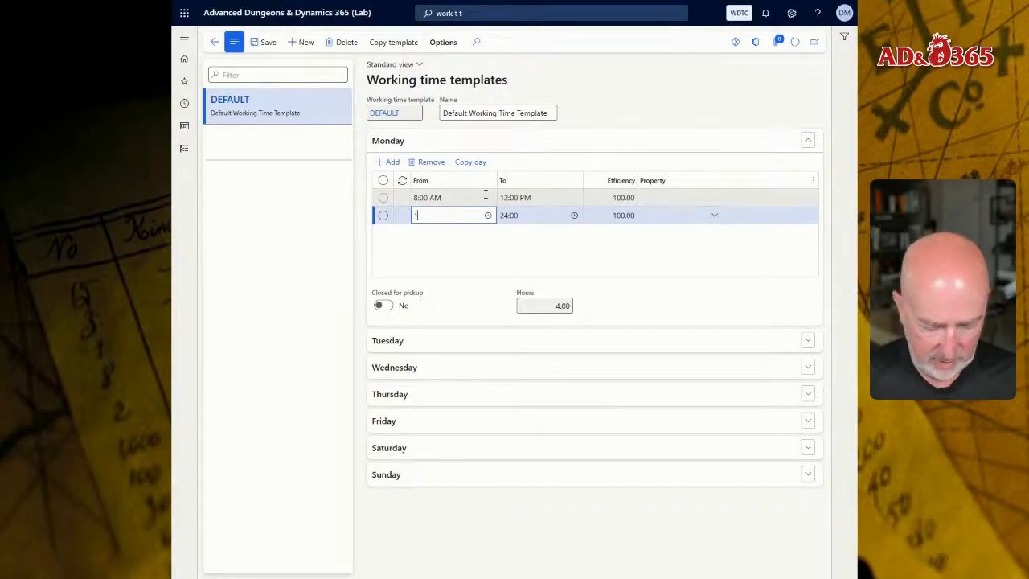
pyautogui.write(':00p')
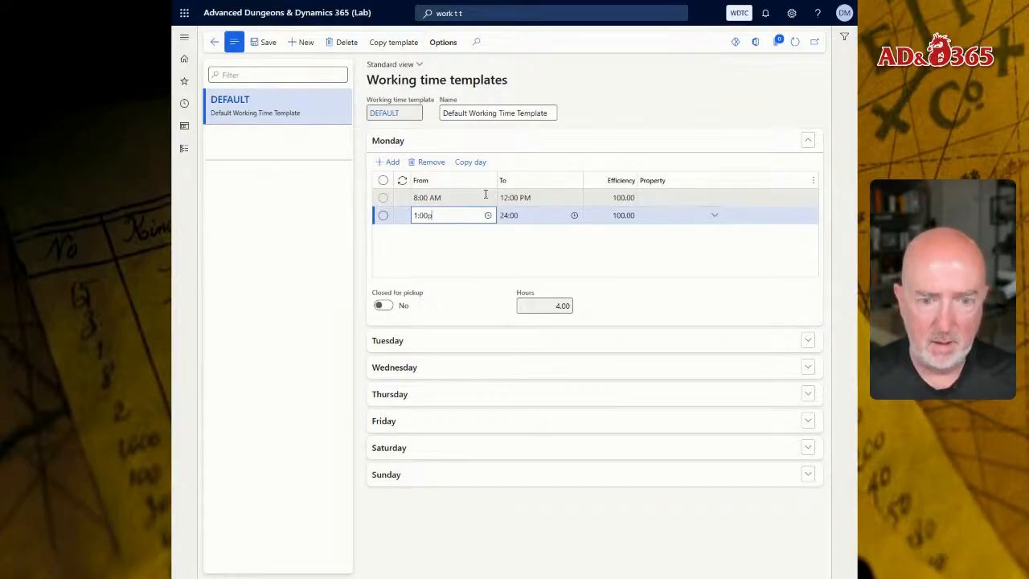
pyautogui.press('Tab')
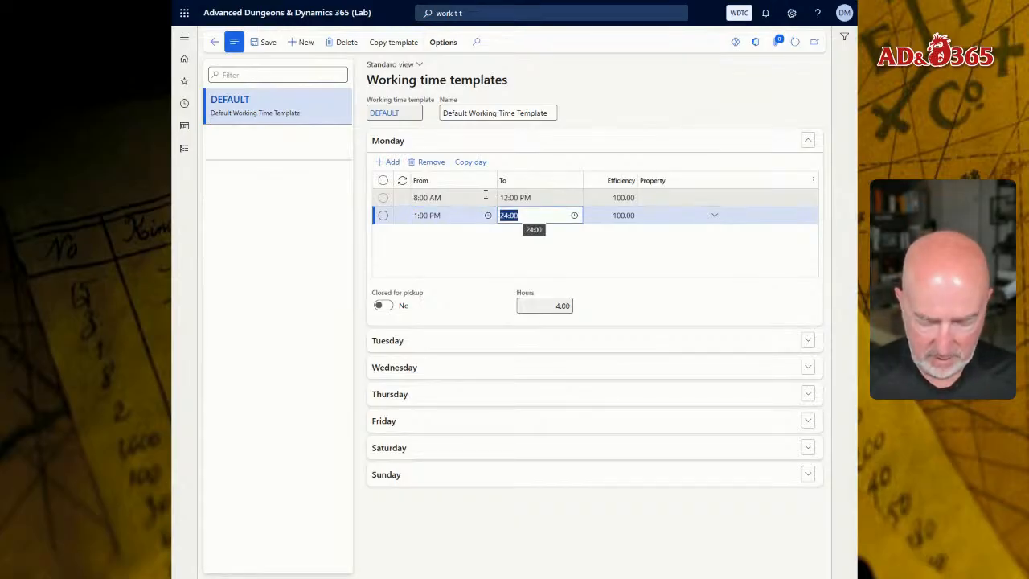
pyautogui.write('5:00')
pyautogui.press('Tab')
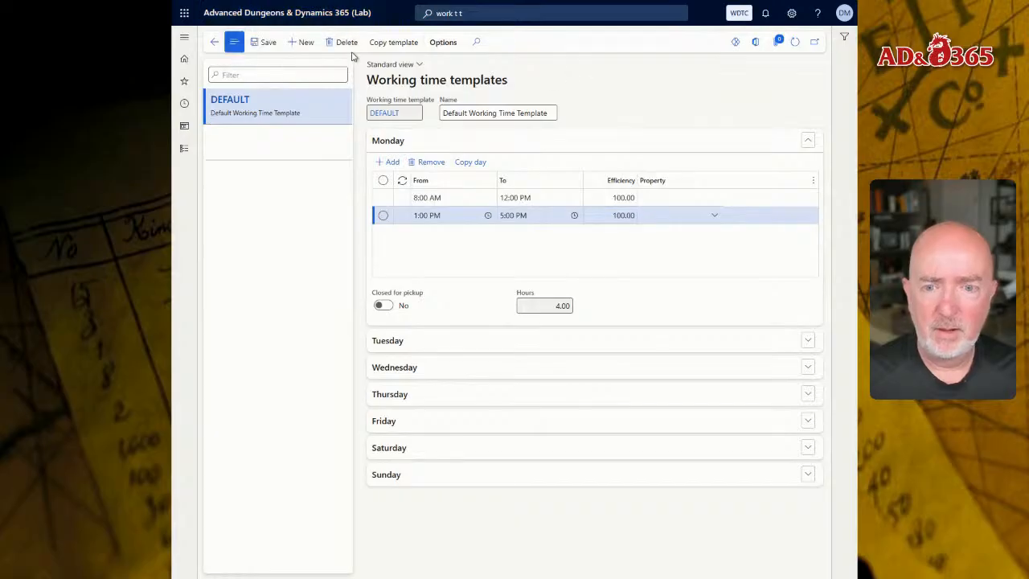
# Copy Monday's working time lines to Tuesday using Copy day.
pyautogui.click(422, 340)
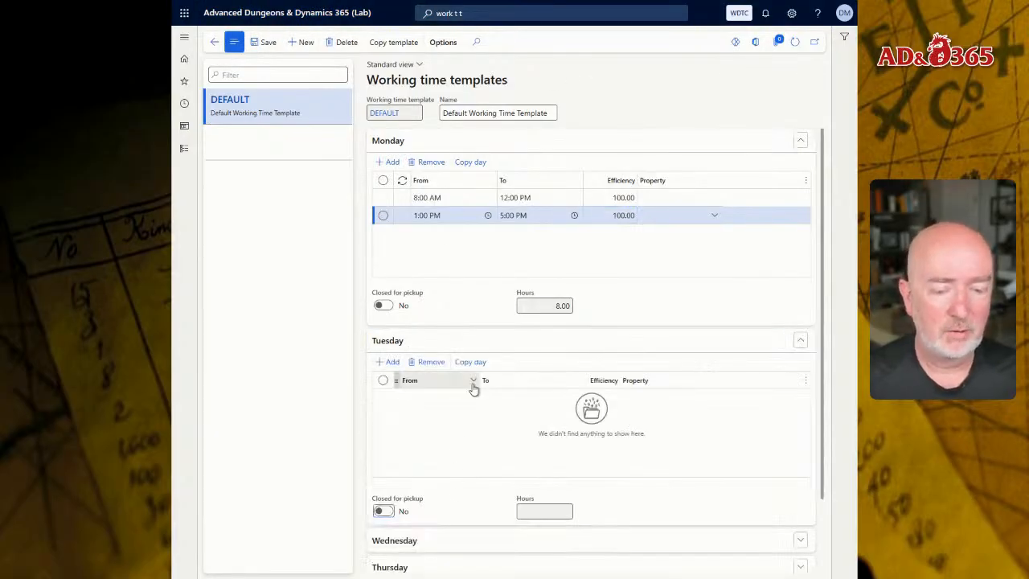
pyautogui.scroll(-1, 449, 270)
pyautogui.scroll(1, 462, 373)
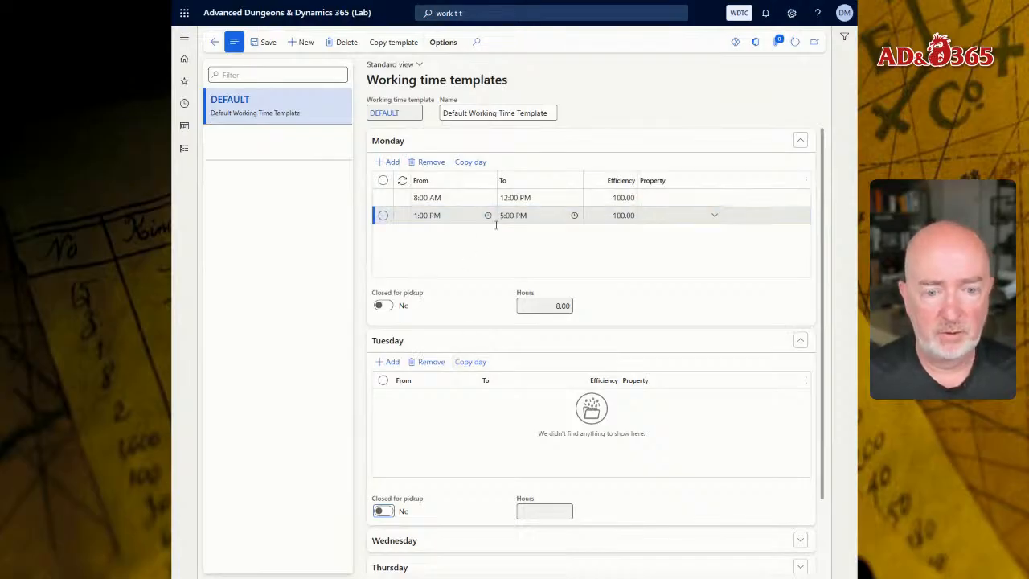
pyautogui.click(484, 366)
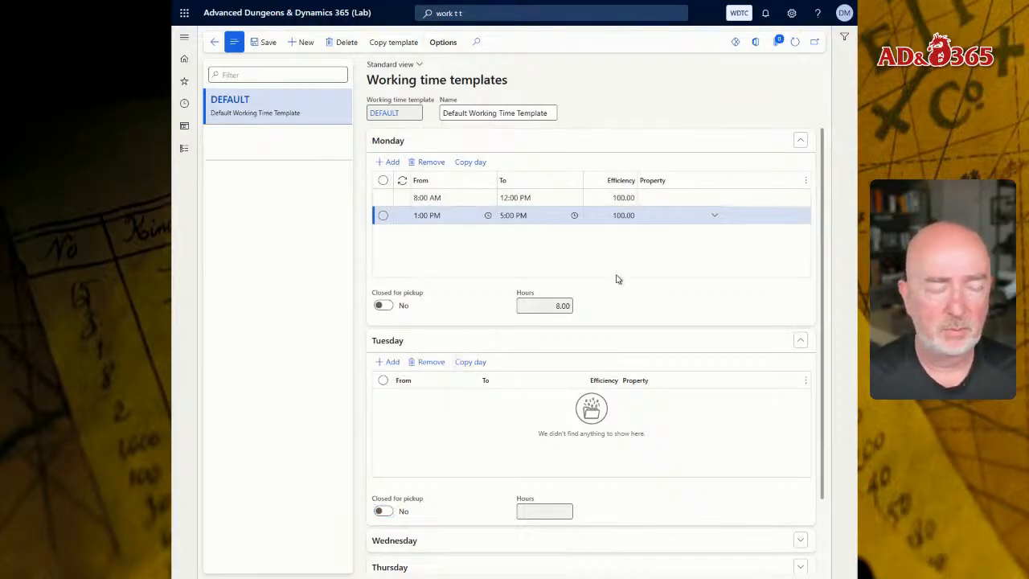
pyautogui.click(822, 557)
pyautogui.click(474, 162)
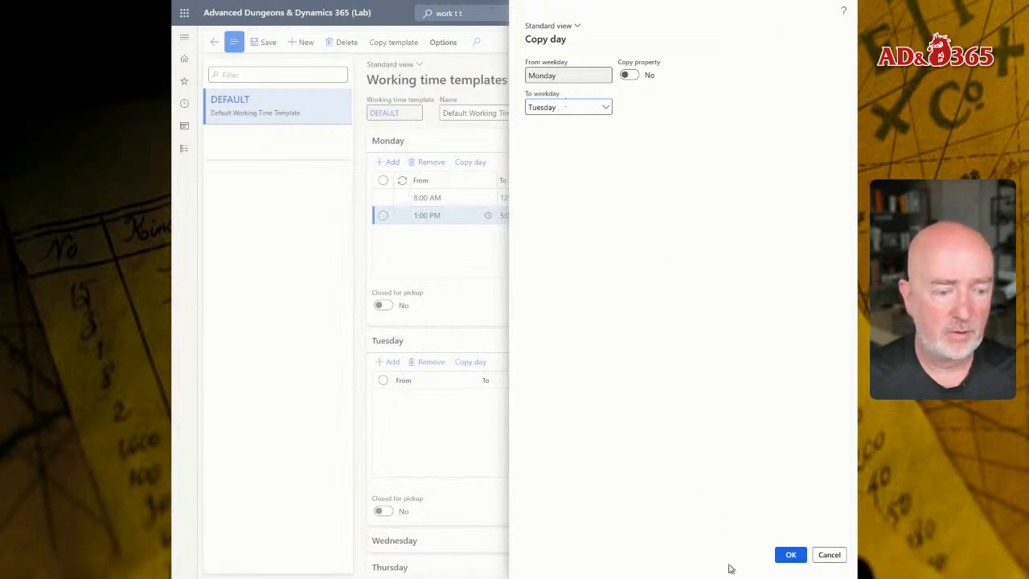
pyautogui.click(790, 554)
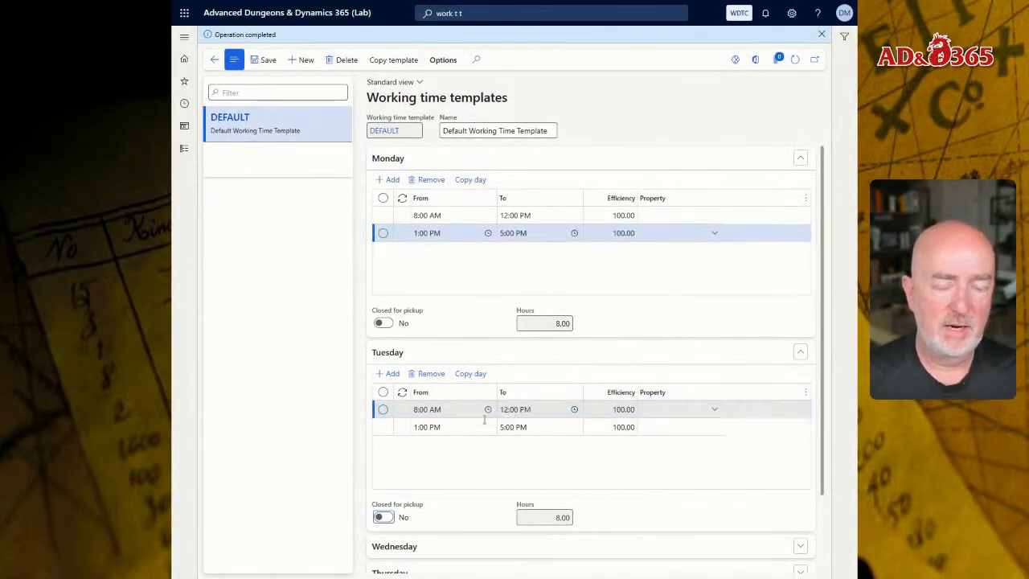
# Copy Tuesday's working time lines to Wednesday using Copy day.
pyautogui.scroll(-2, 513, 367)
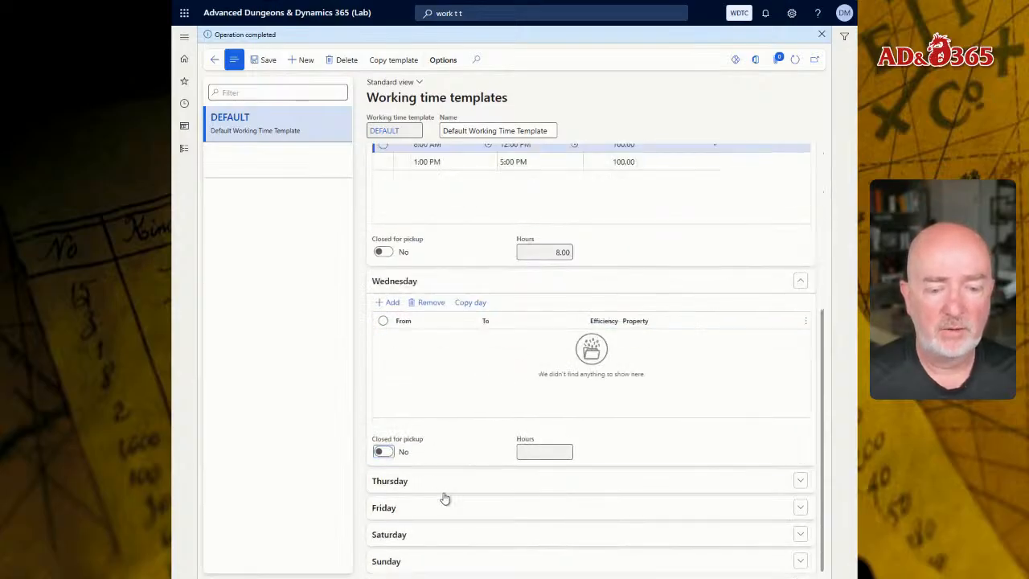
pyautogui.scroll(2, 447, 273)
pyautogui.click(473, 217)
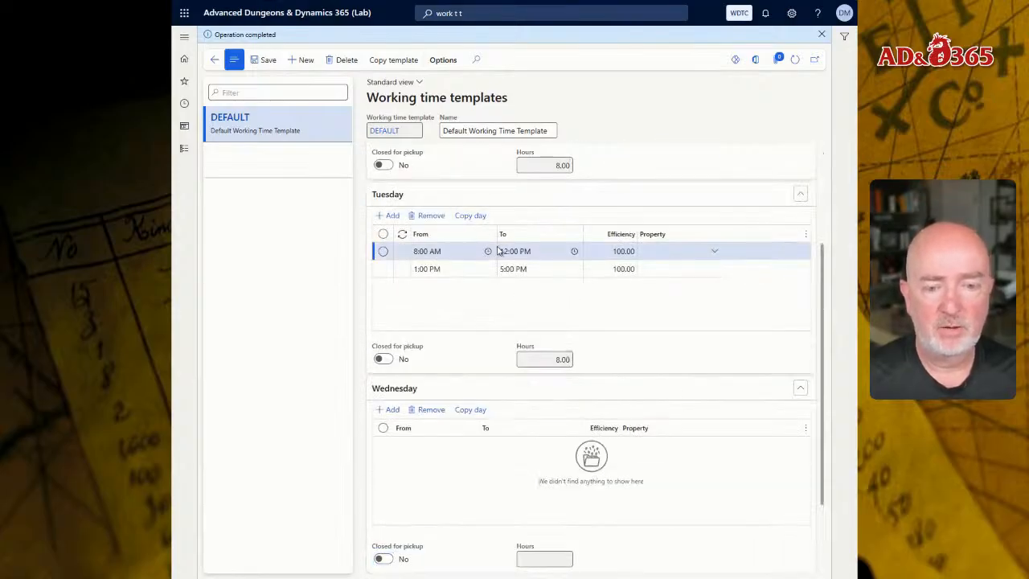
pyautogui.press('Tab')
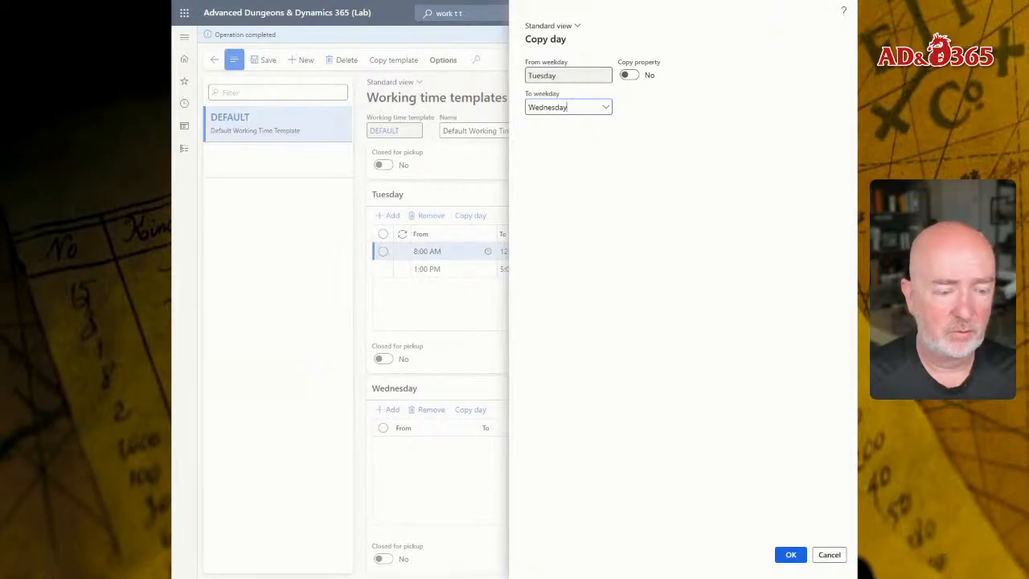
pyautogui.click(790, 555)
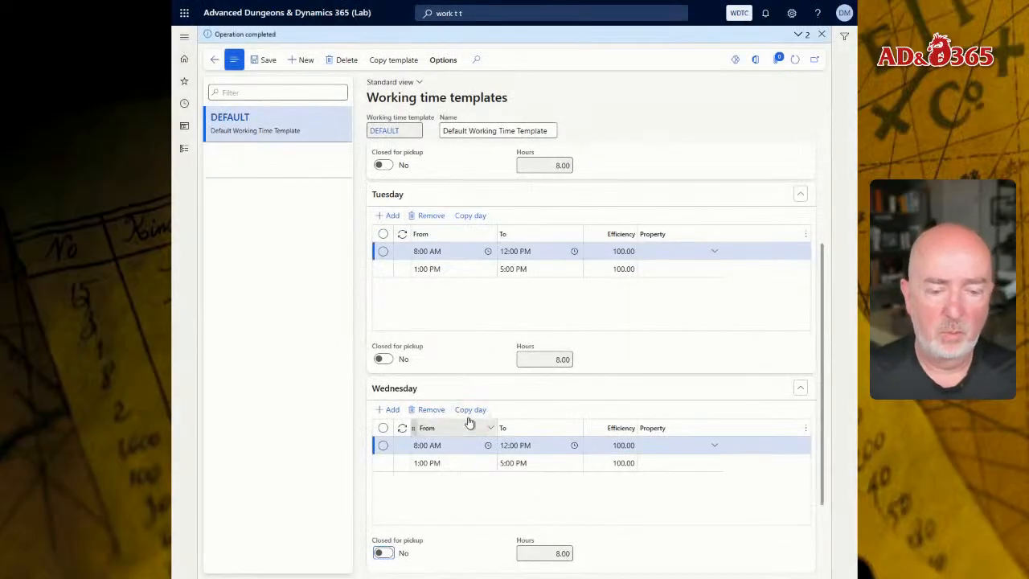
# Copy Wednesday's working time lines to Thursday using Copy day.
pyautogui.scroll(-2, 474, 402)
pyautogui.click(471, 303)
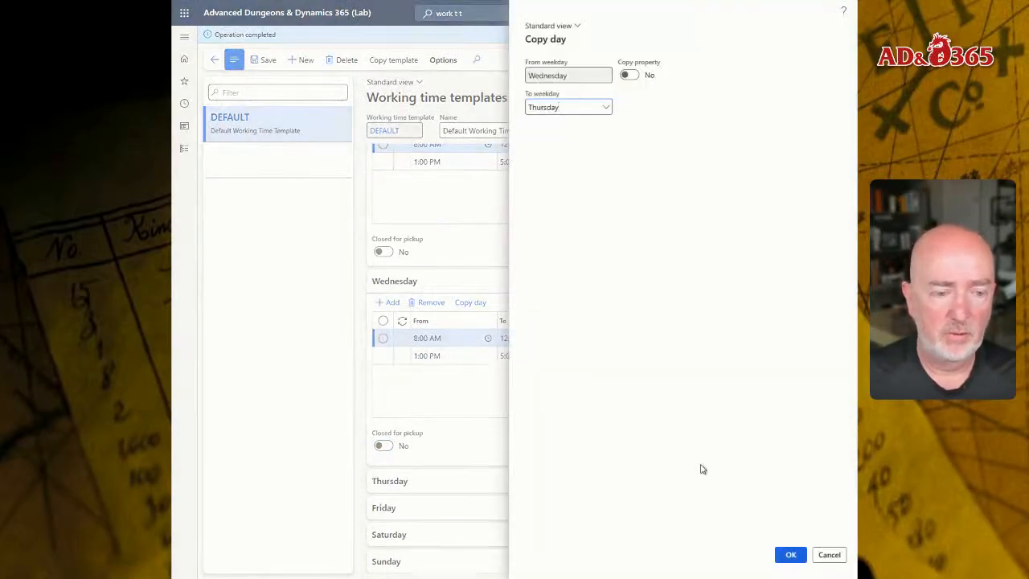
pyautogui.click(789, 555)
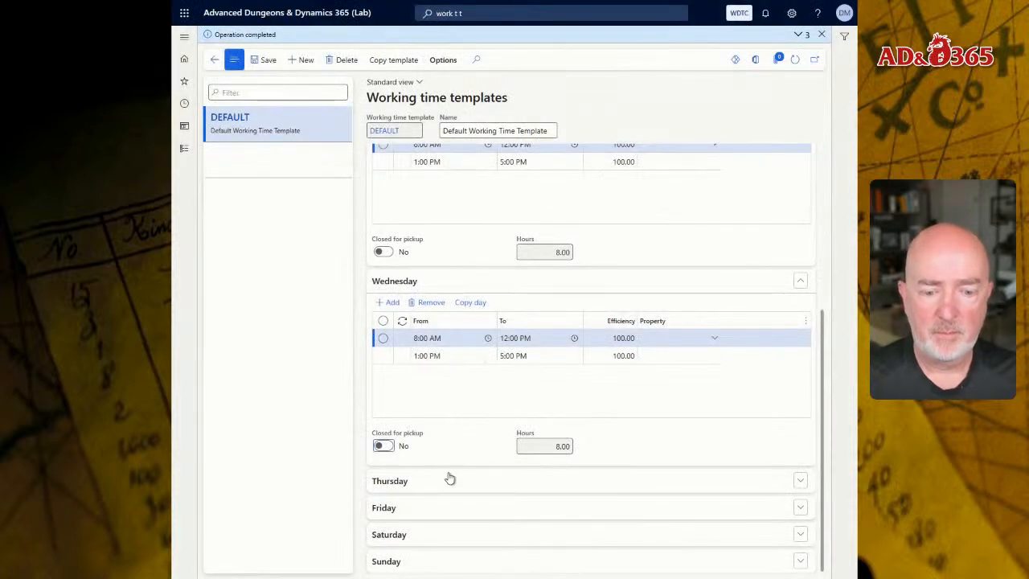
# Copy Thursday's working time lines to Friday using Copy day.
pyautogui.click(485, 479)
pyautogui.click(485, 503)
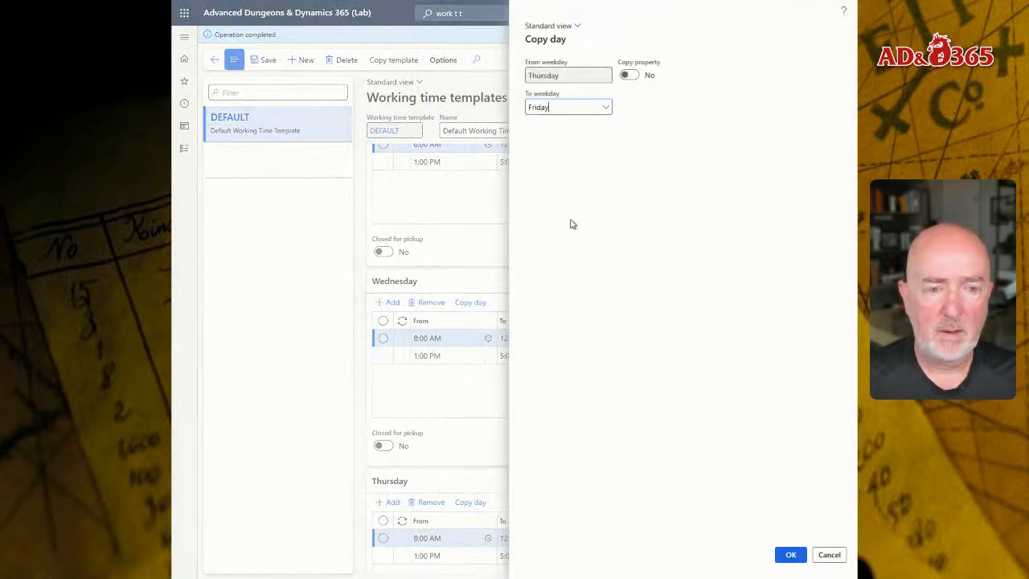
pyautogui.click(792, 554)
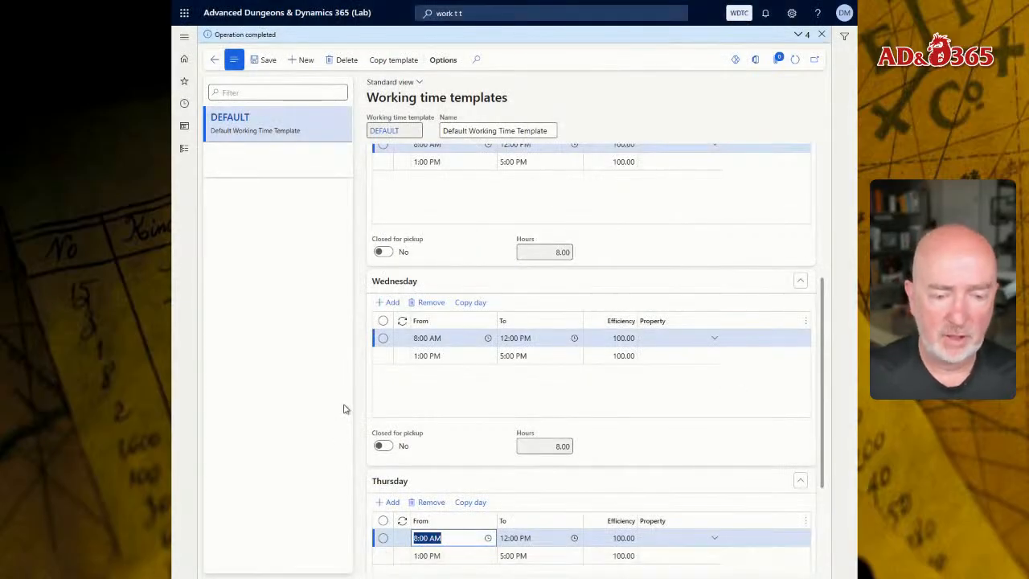
# Check Friday's lines and save the DEFAULT working time template.
pyautogui.scroll(-2, 397, 391)
pyautogui.click(424, 513)
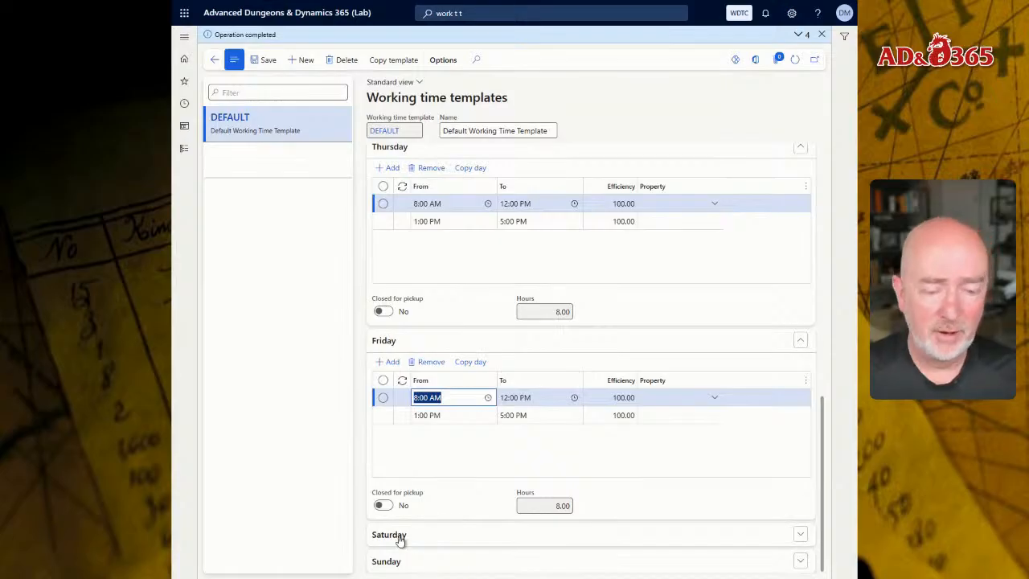
pyautogui.click(268, 61)
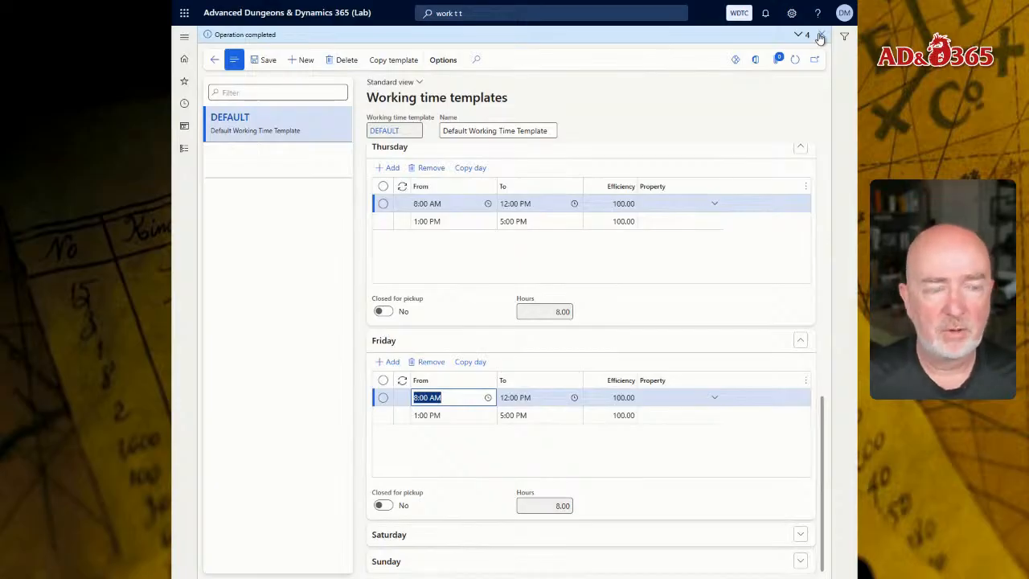
pyautogui.click(820, 36)
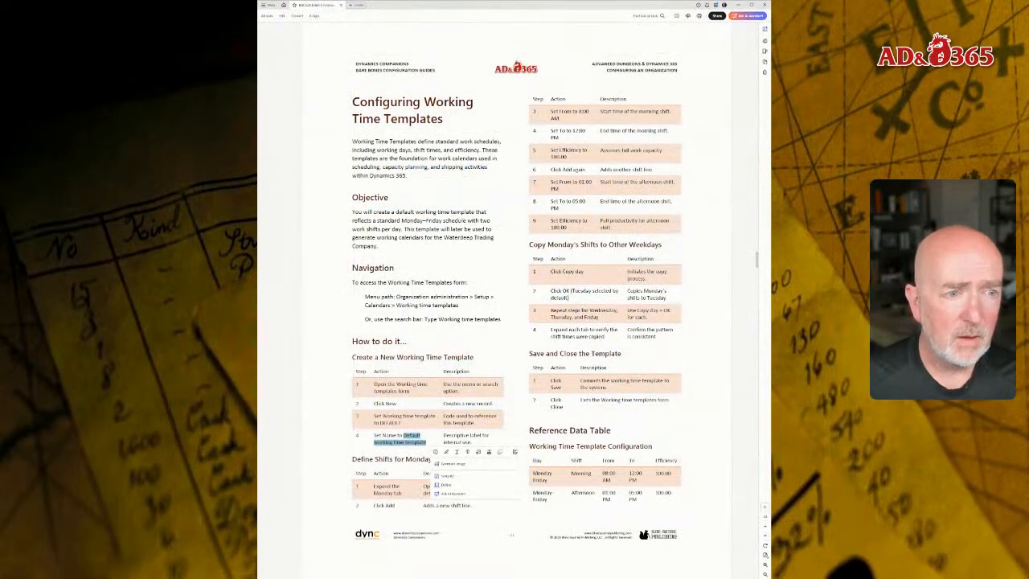
# Read the configuration guide's section on configuring the organizational calendar.
pyautogui.press('Escape')
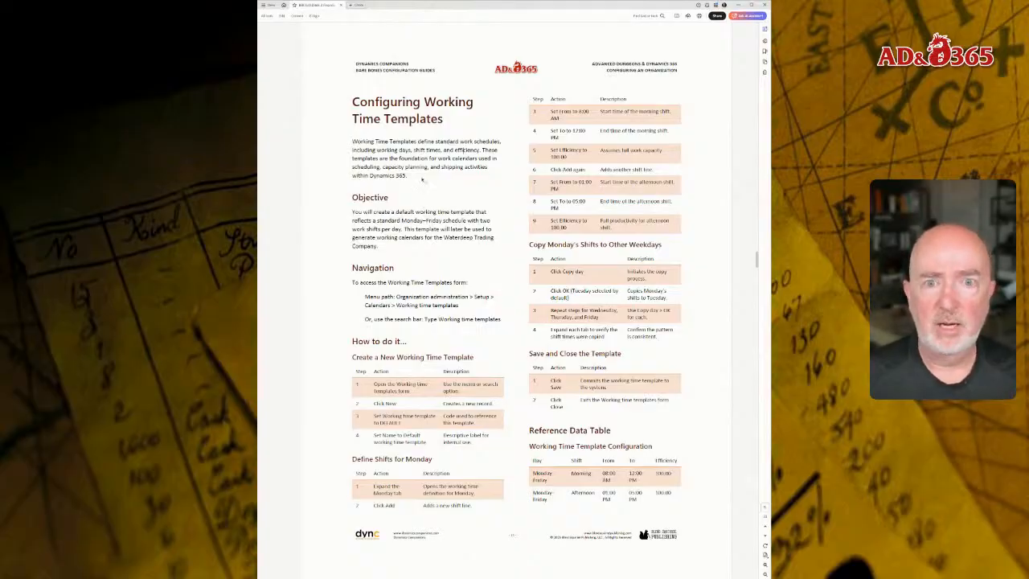
pyautogui.scroll(-2, 464, 151)
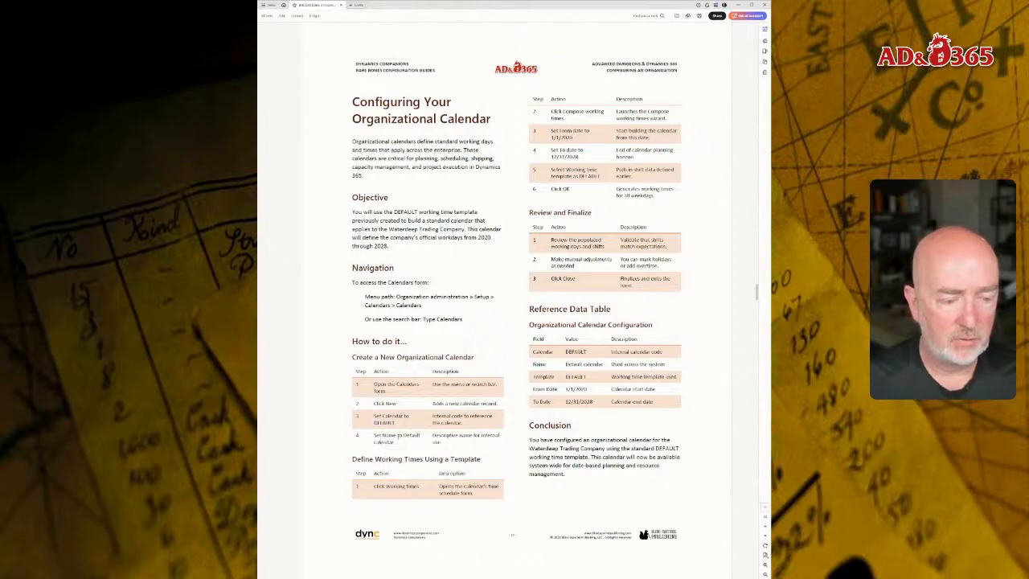
pyautogui.moveTo(404, 435); pyautogui.dragTo(402, 445)
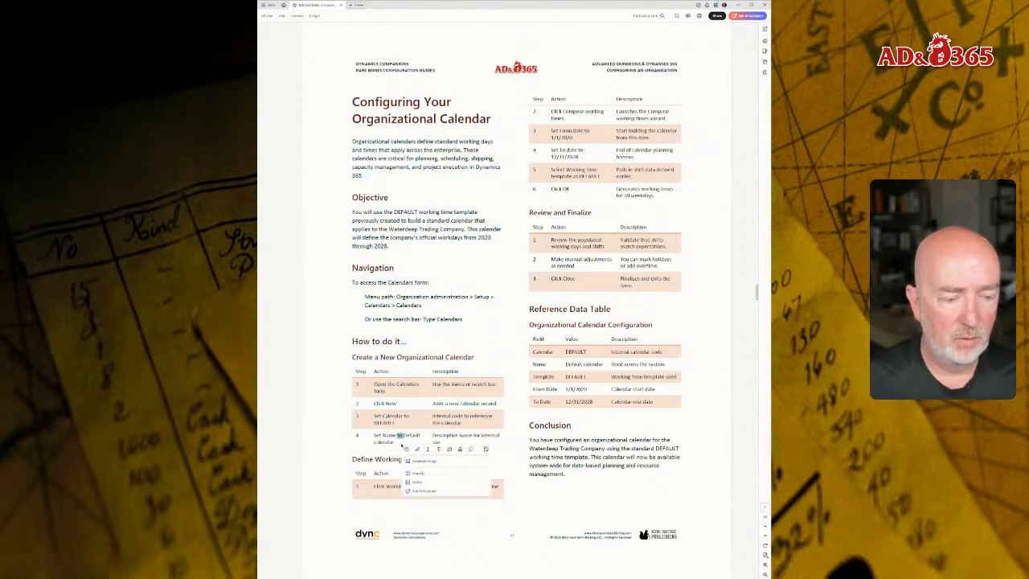
pyautogui.click(406, 436)
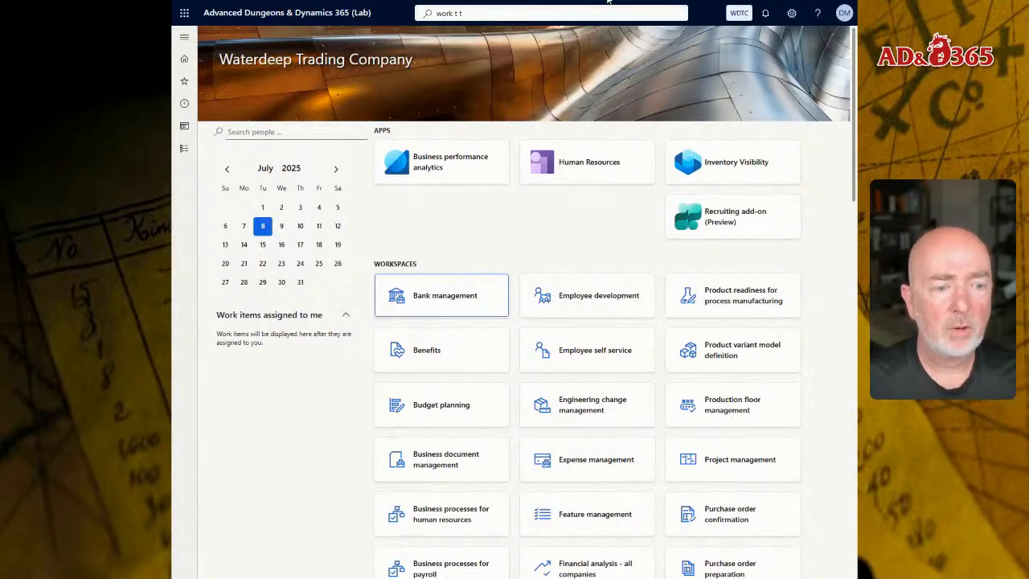
# Open Calendars under Organization administration's calendar setup.
pyautogui.click(564, 13)
pyautogui.write('cal')
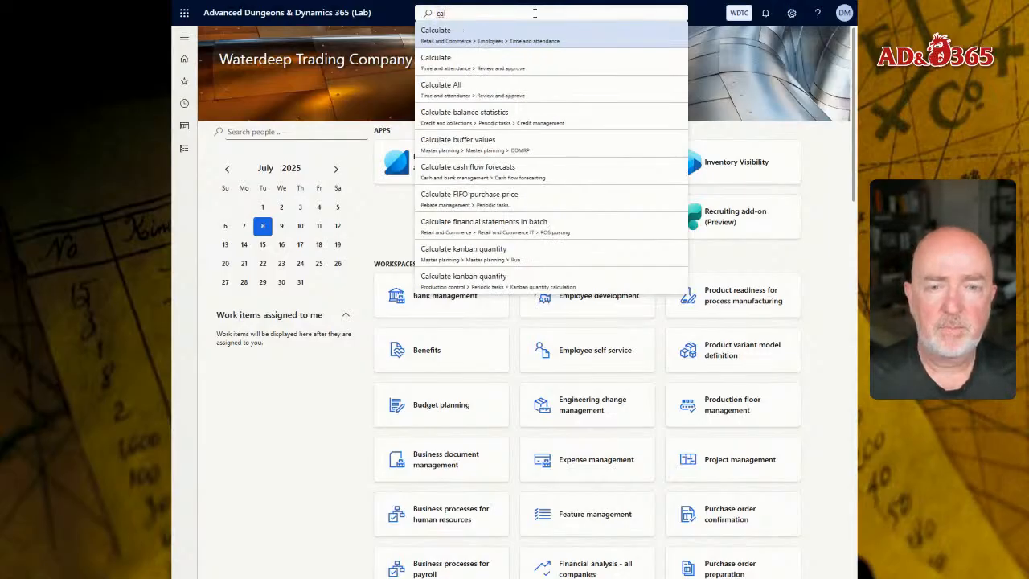
pyautogui.press('Down')
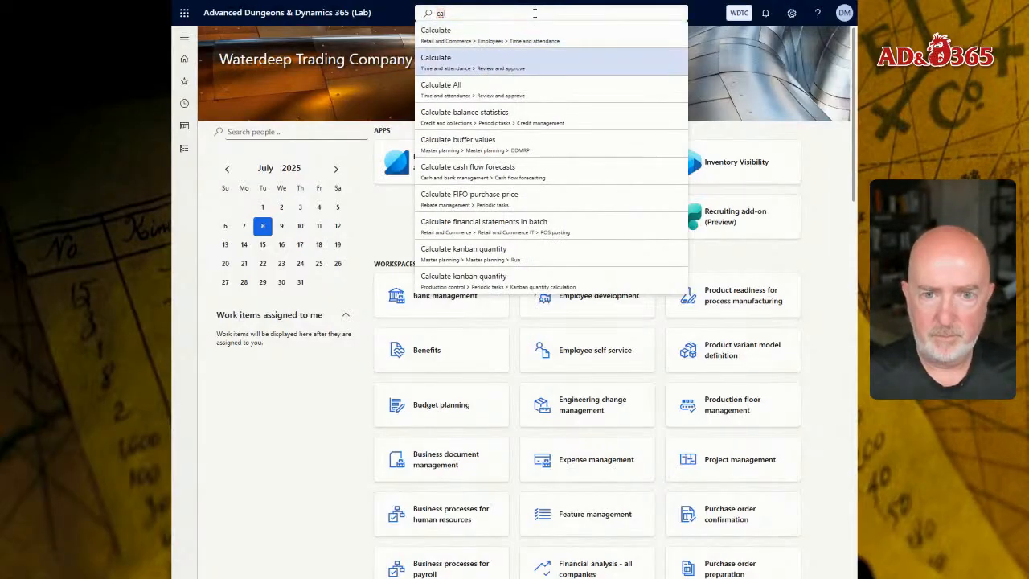
pyautogui.write('le')
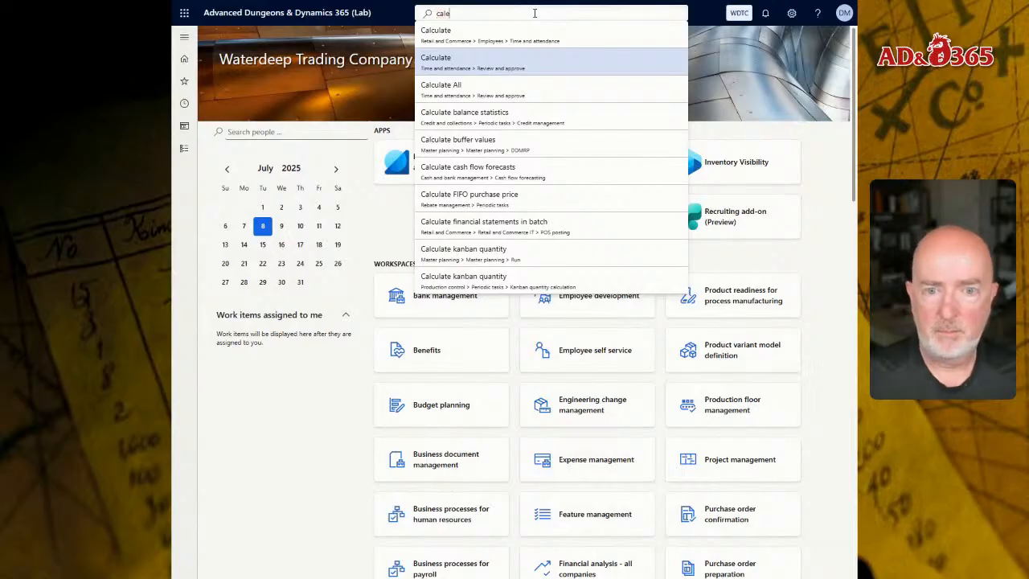
pyautogui.write('n')
pyautogui.press('Up')
pyautogui.press('Down')
pyautogui.press('Up')
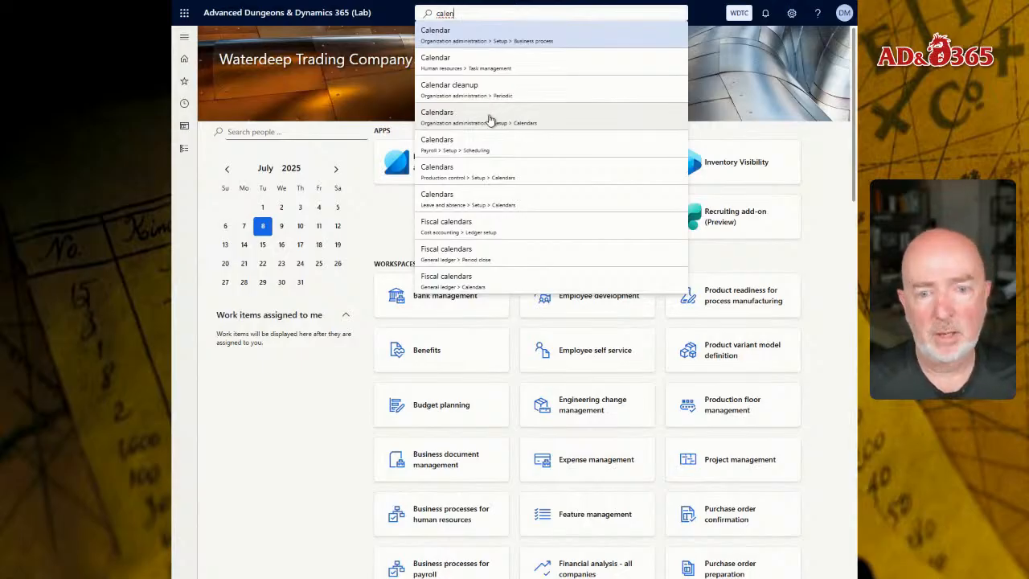
pyautogui.click(183, 151)
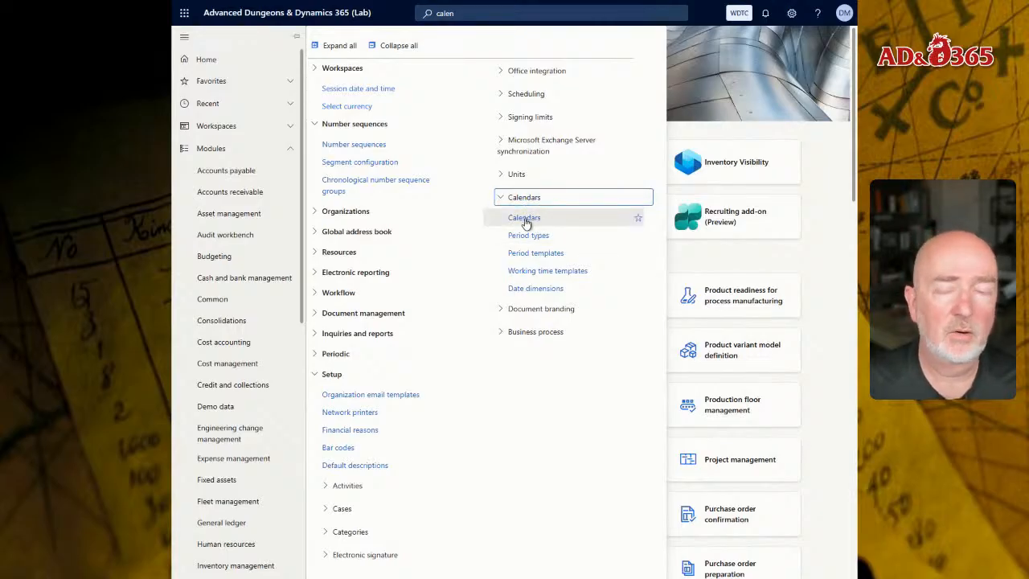
pyautogui.click(525, 222)
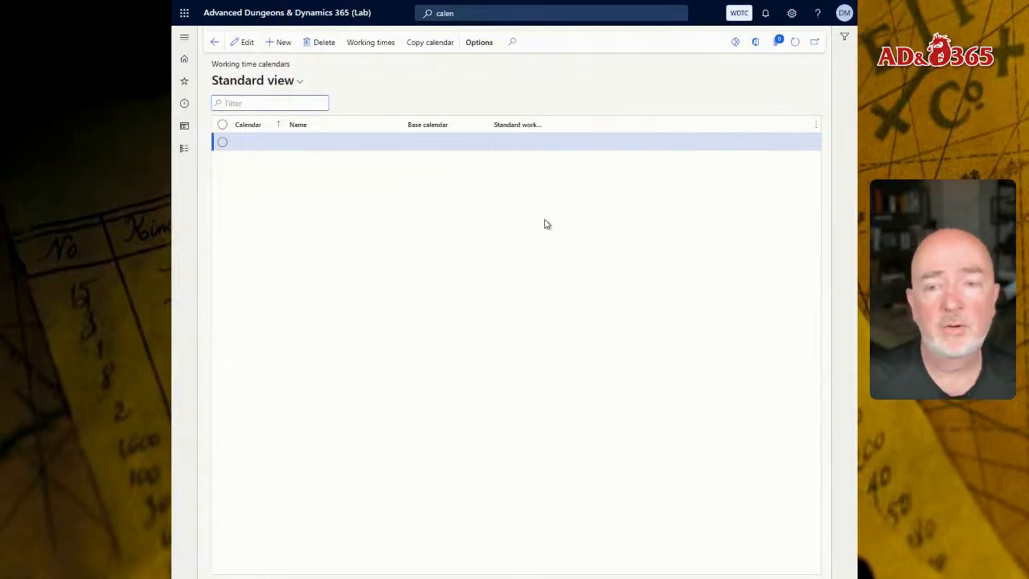
# Create a calendar DEFAULT named "Default Calendar" and save it.
pyautogui.click(283, 50)
pyautogui.write('DEFAULT')
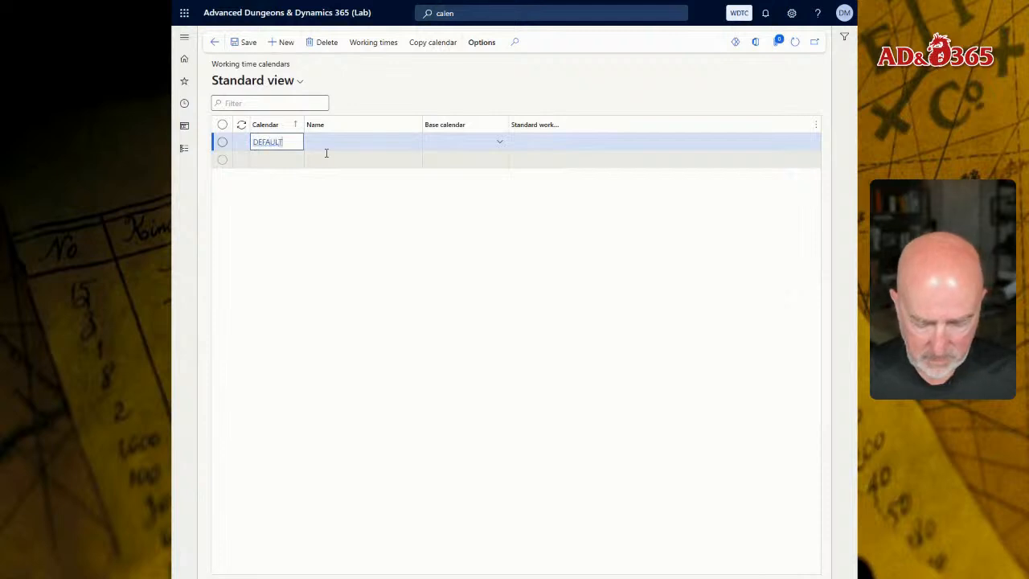
pyautogui.press('Tab')
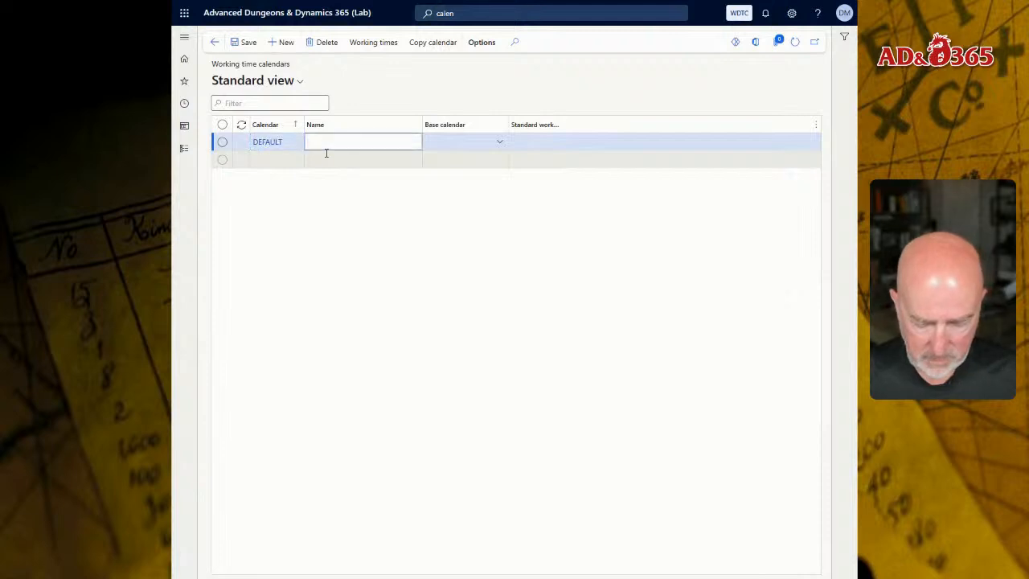
pyautogui.write('Default')
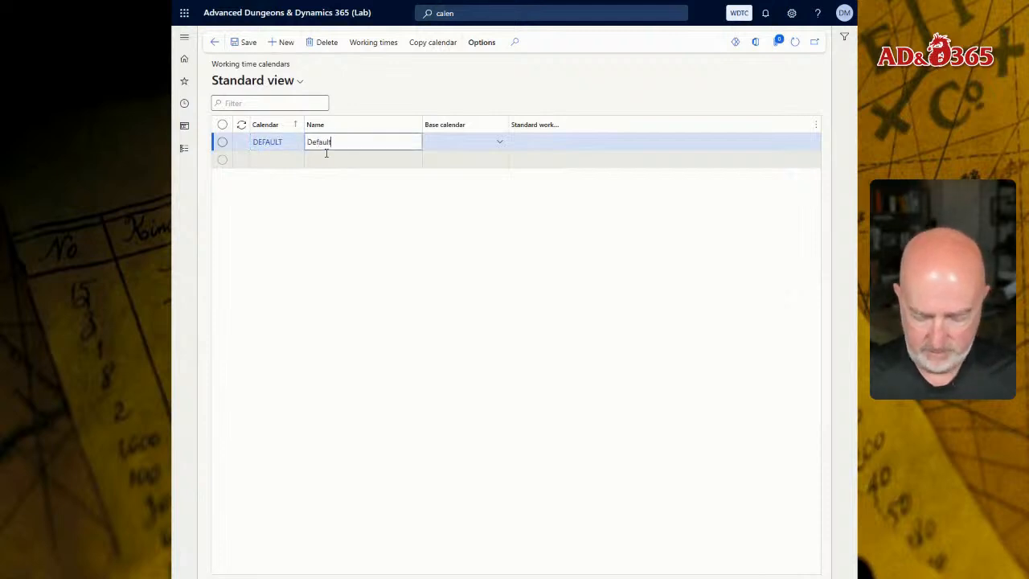
pyautogui.write(' Calendar')
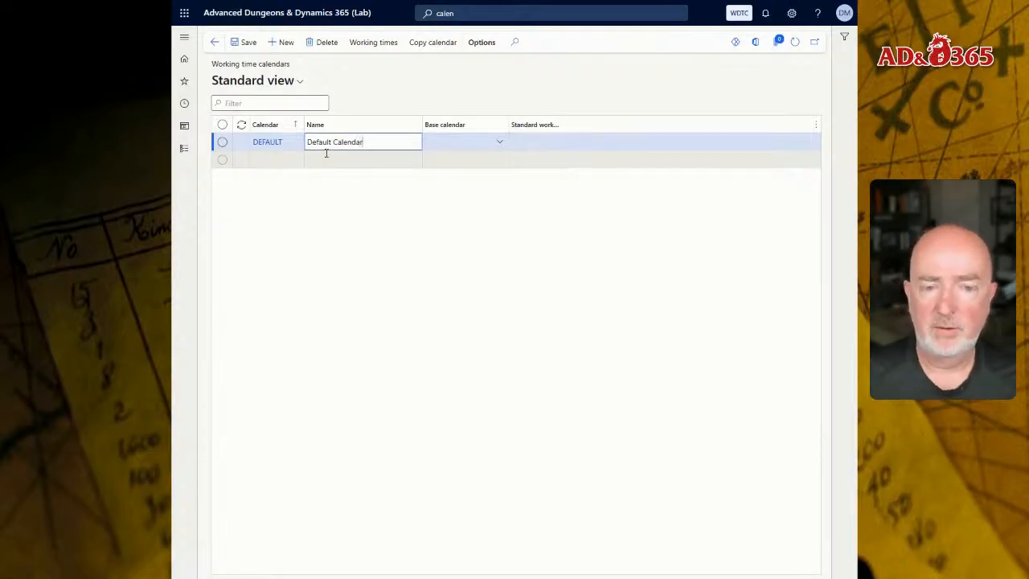
pyautogui.click(249, 42)
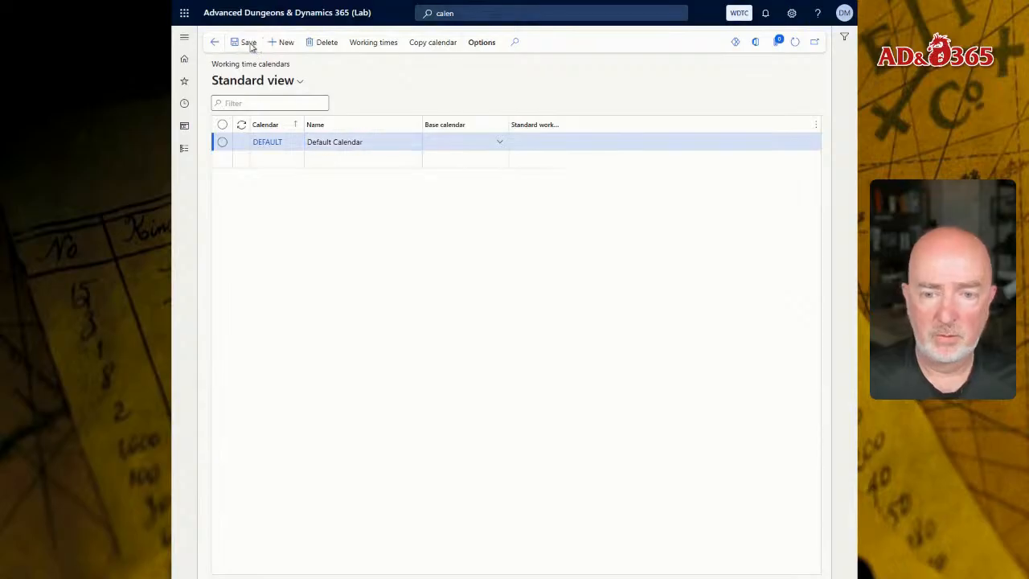
# Open the working times of the DEFAULT calendar.
pyautogui.click(500, 143)
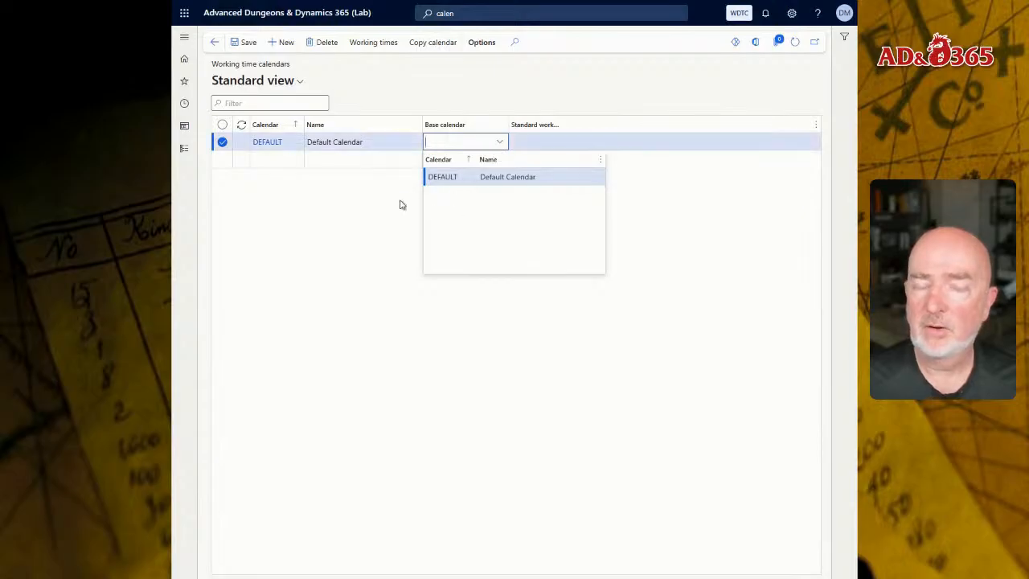
pyautogui.click(375, 205)
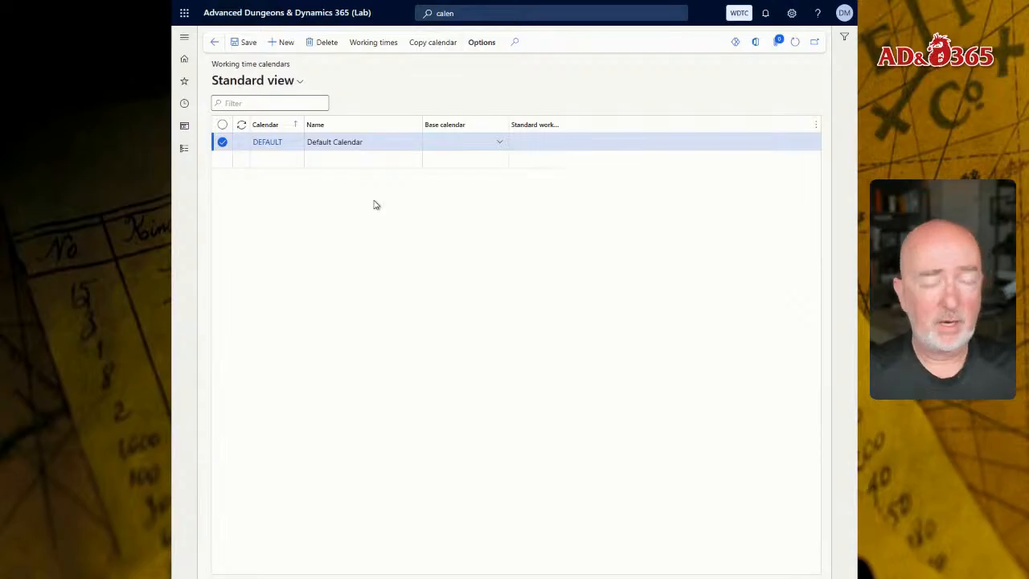
pyautogui.click(525, 140)
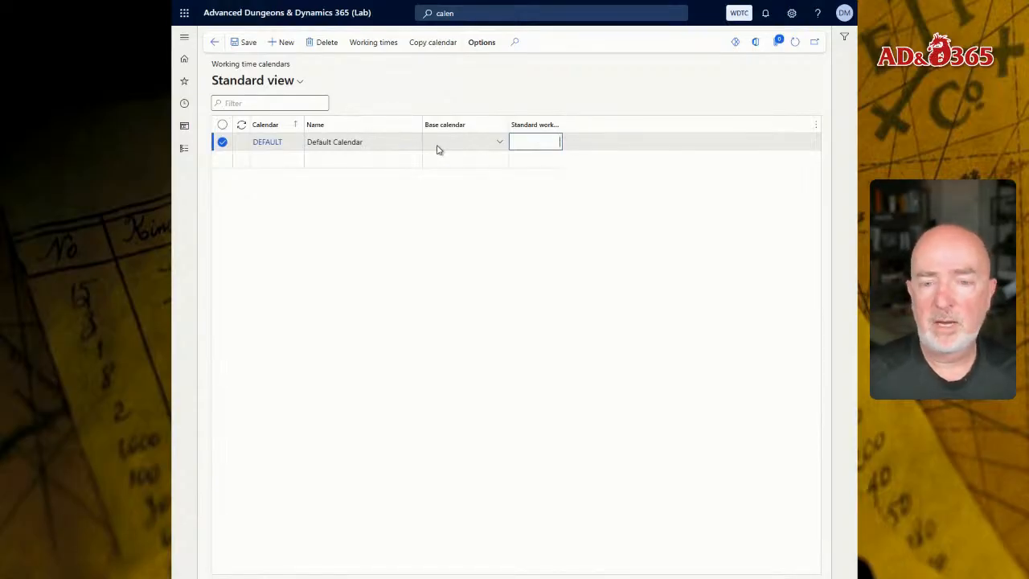
pyautogui.click(369, 44)
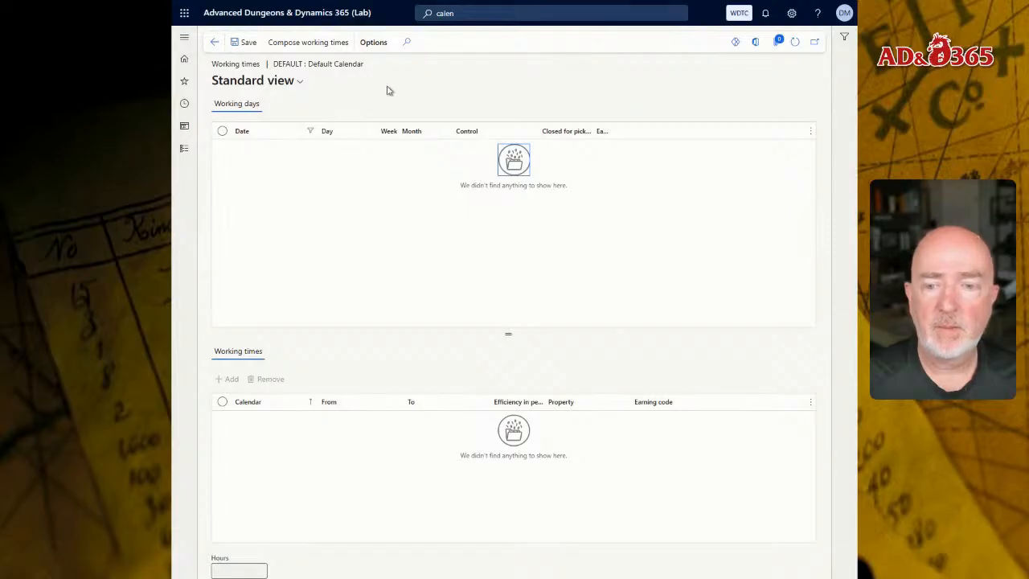
# Open Compose working times for the DEFAULT calendar and set the date range from 1/1/2025 to 12/31/2029.
pyautogui.moveTo(468, 4)
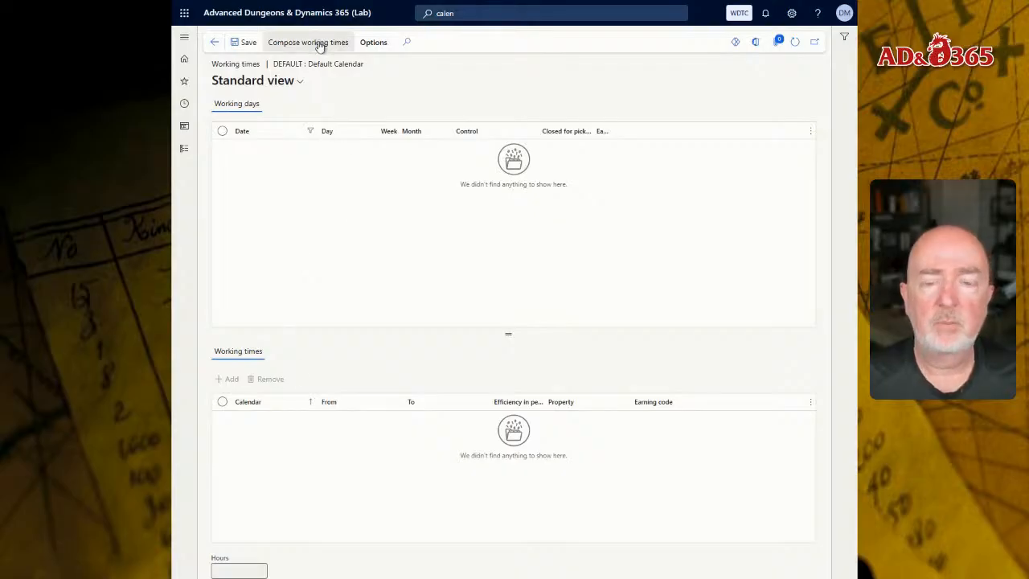
pyautogui.click(273, 42)
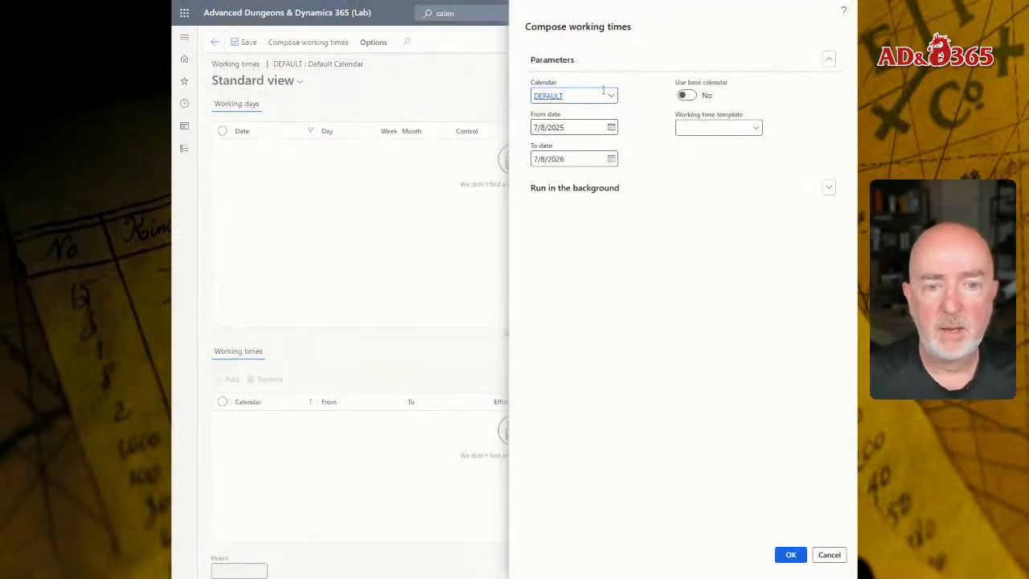
pyautogui.click(610, 96)
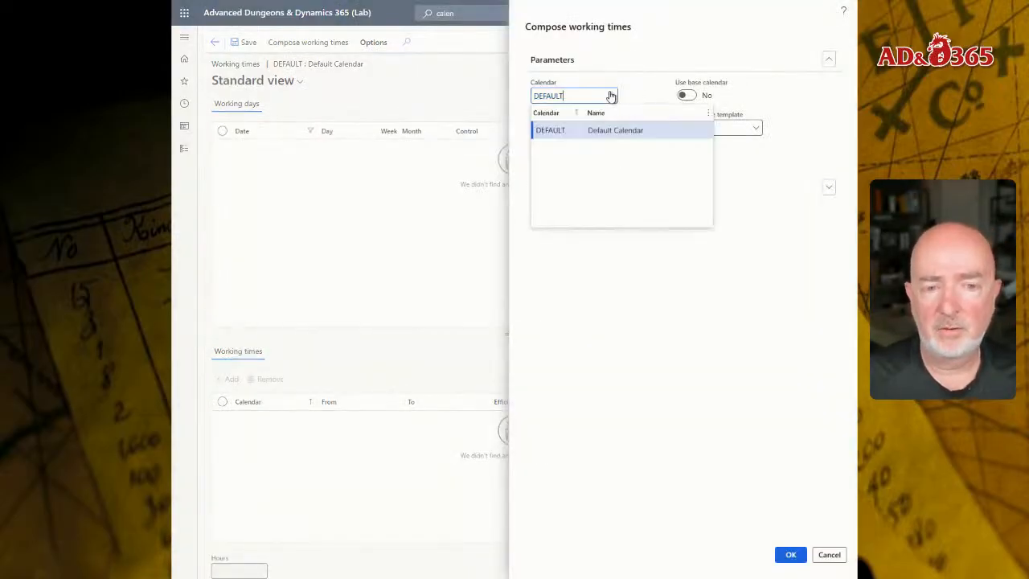
pyautogui.click(611, 96)
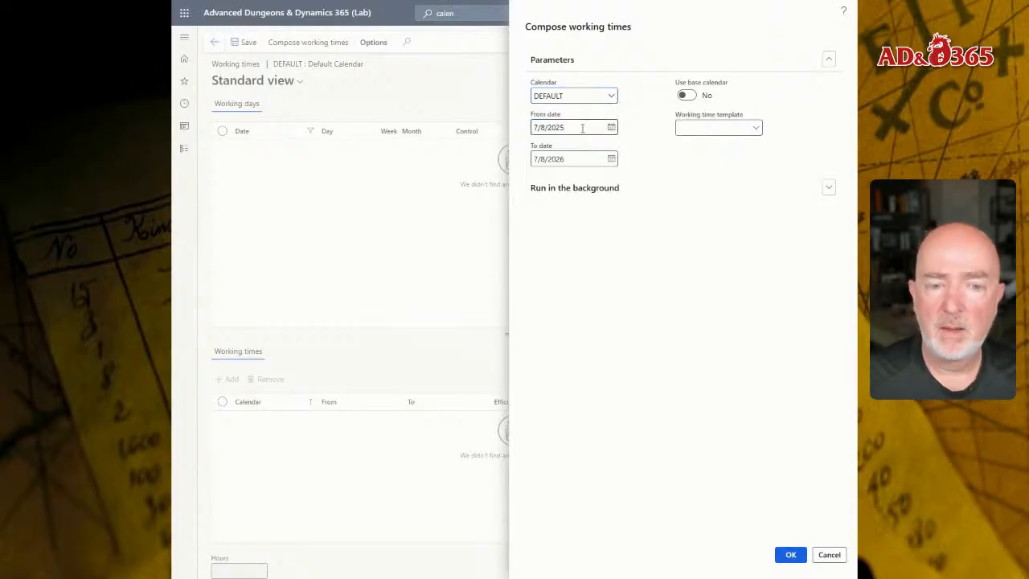
pyautogui.moveTo(581, 127); pyautogui.dragTo(473, 134)
pyautogui.write('1/1')
pyautogui.press('Tab')
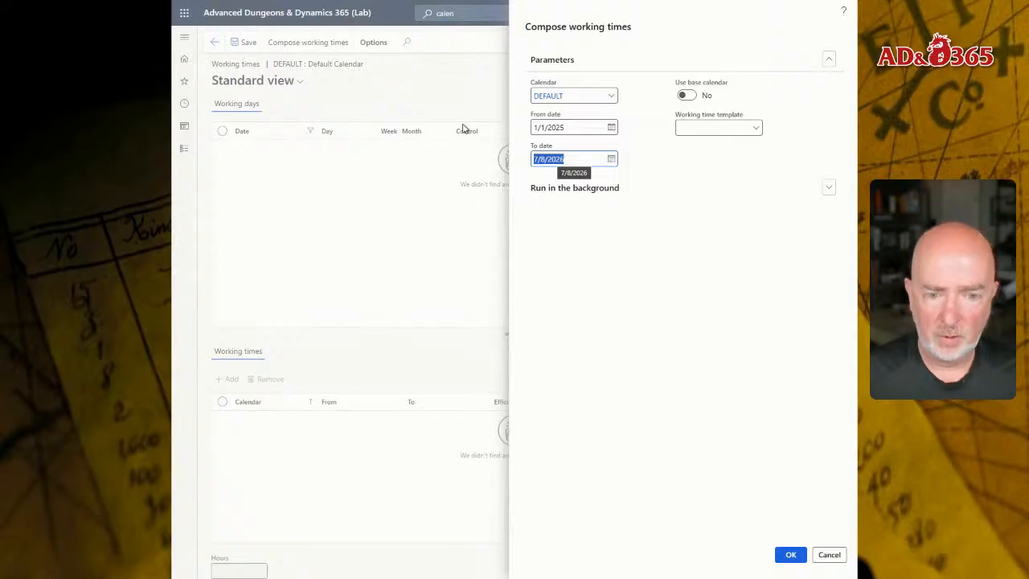
pyautogui.write('12/31/2029')
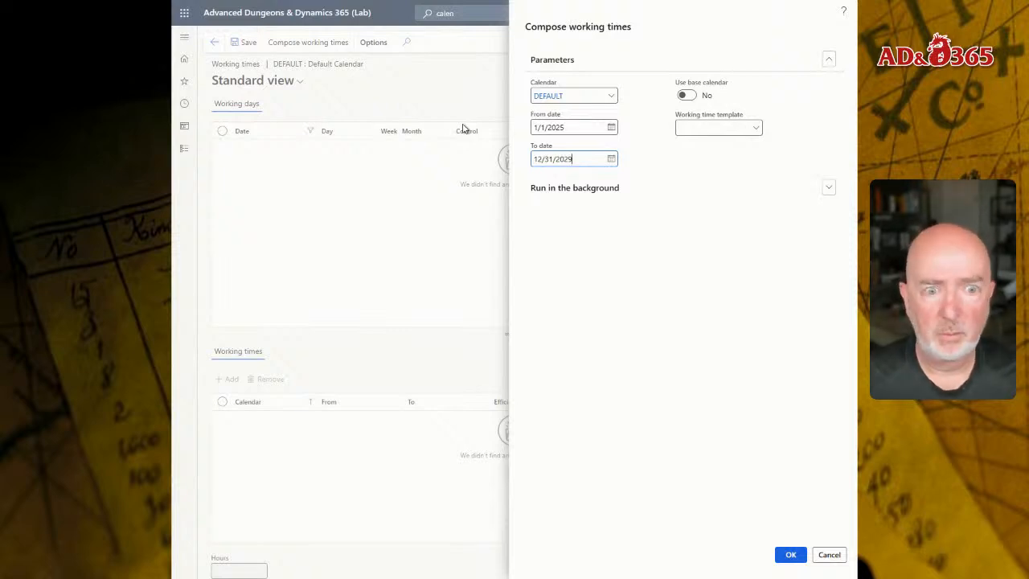
# Select the DEFAULT working time template and run the working-time composition.
pyautogui.click(756, 131)
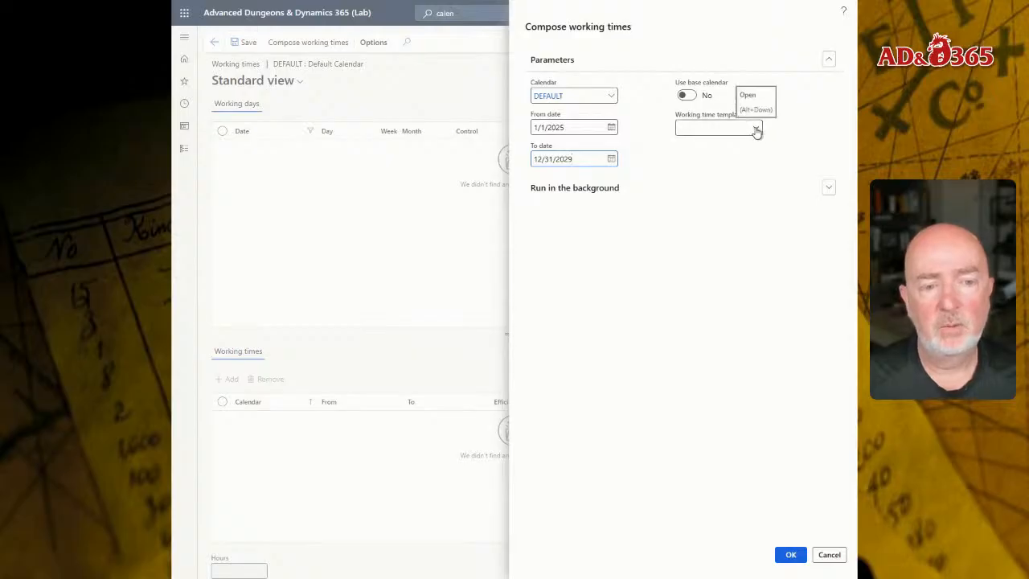
pyautogui.click(756, 130)
pyautogui.click(626, 165)
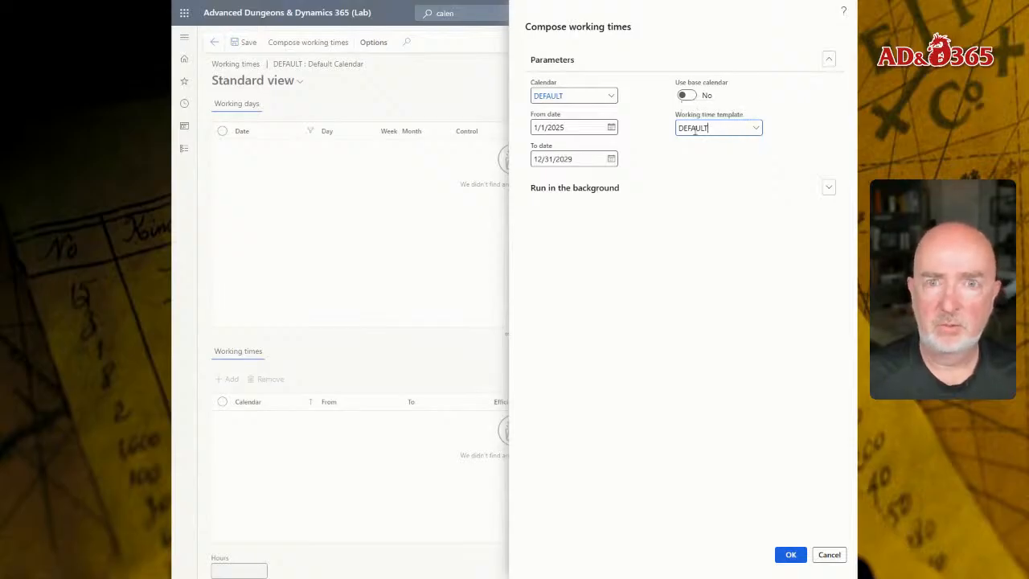
pyautogui.click(790, 558)
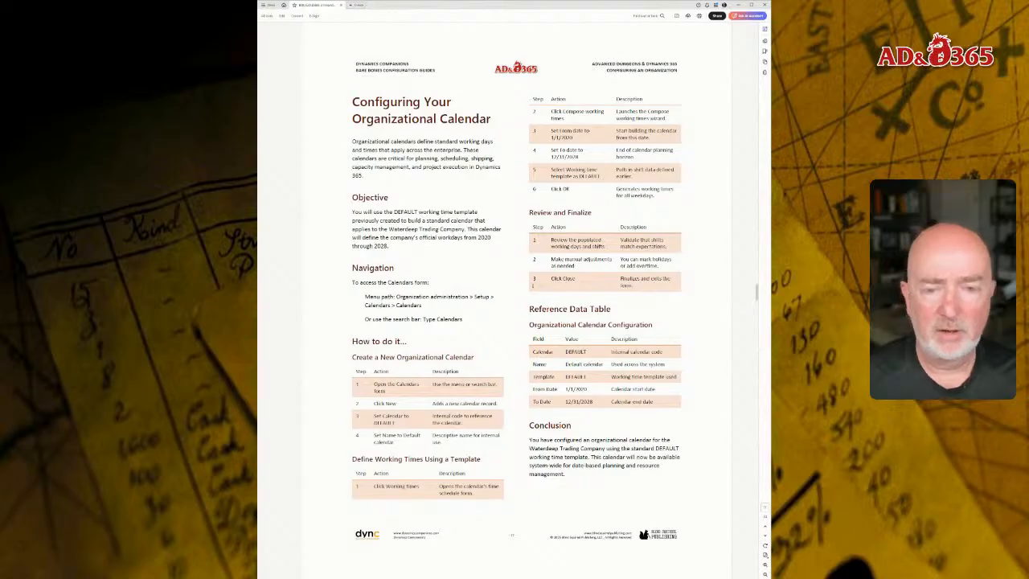
# Read the configuration guide's practice exercise on setting up a custom research calendar.
pyautogui.scroll(-3, 481, 217)
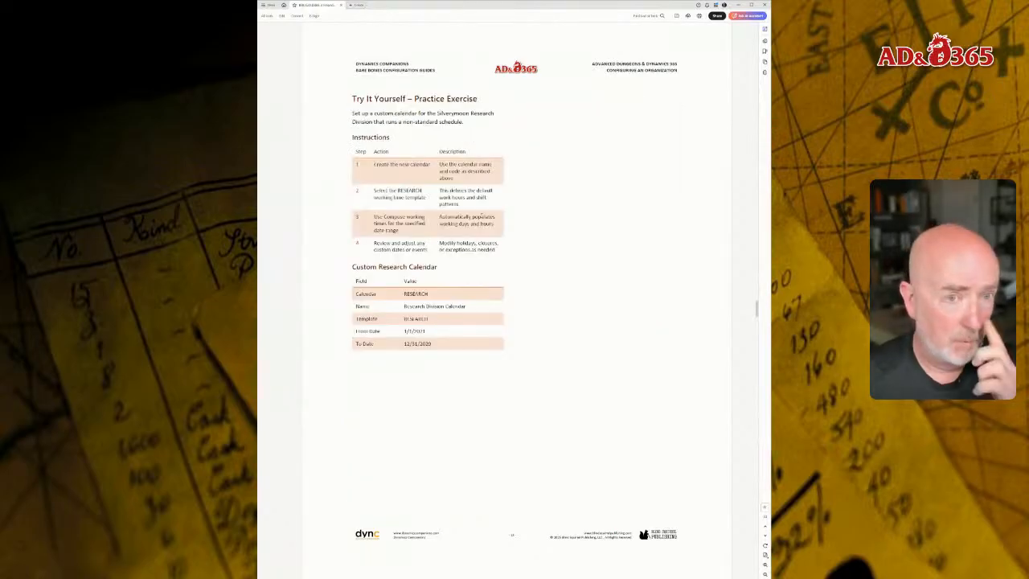